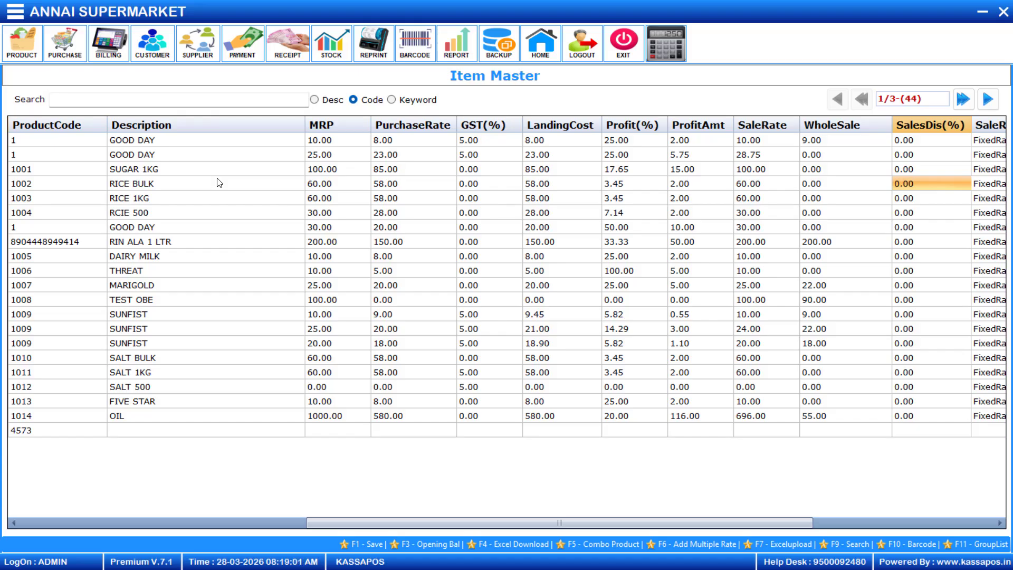
Set the sales discount of RICE BULK to 7% in the Item Master.
{"action": "type", "text": "7"}
{"action": "key", "text": "Return"}
Set the sales discount of RIN ALA 1 LTR to 5%.
{"action": "left_click", "coordinate": [170, 242]}
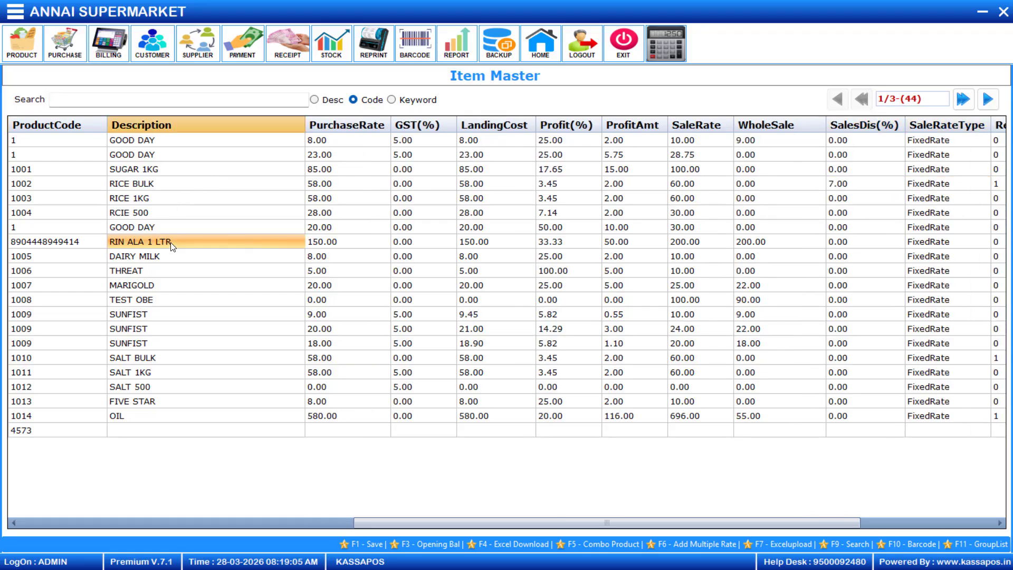
{"action": "key", "text": "Return"}
{"action": "key", "text": "Return"}
{"action": "key", "text": "Return"}
{"action": "key", "text": "Return"}
{"action": "key", "text": "Return"}
{"action": "key", "text": "Return"}
{"action": "key", "text": "Return"}
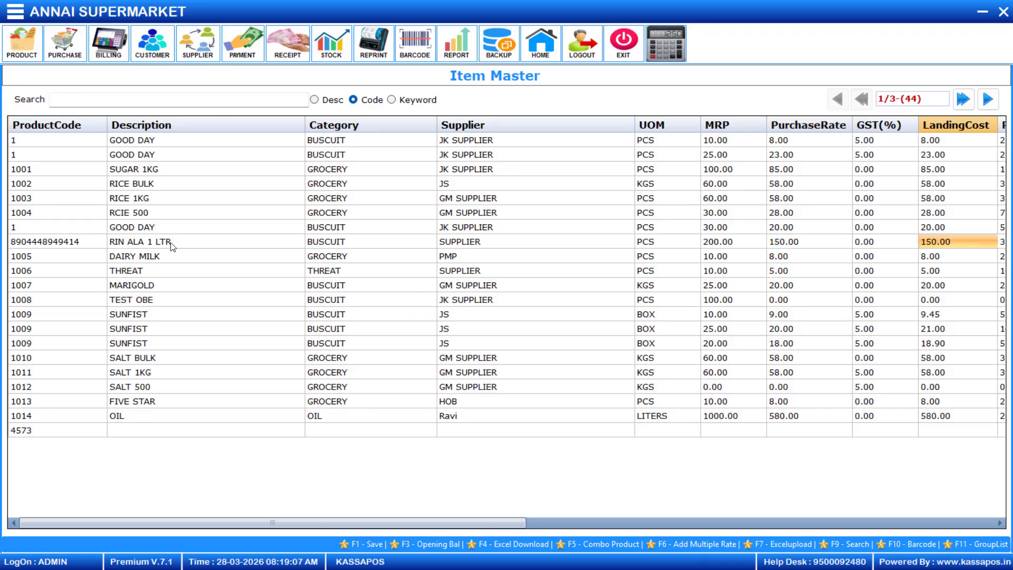
{"action": "key", "text": "Return"}
{"action": "key", "text": "Return"}
{"action": "key", "text": "Return"}
{"action": "key", "text": "Return"}
{"action": "key", "text": "Return"}
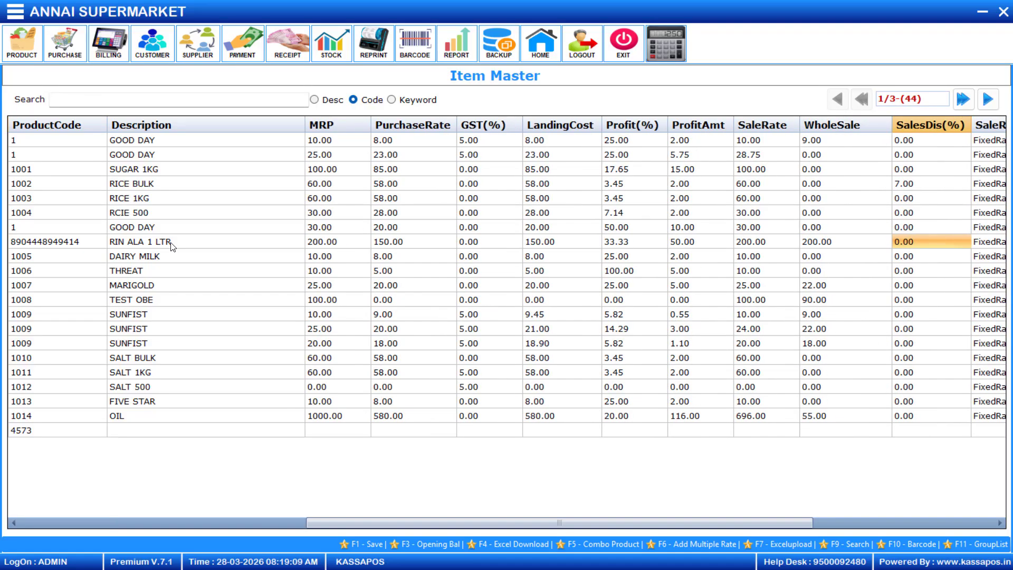
{"action": "type", "text": "5"}
{"action": "key", "text": "Return"}
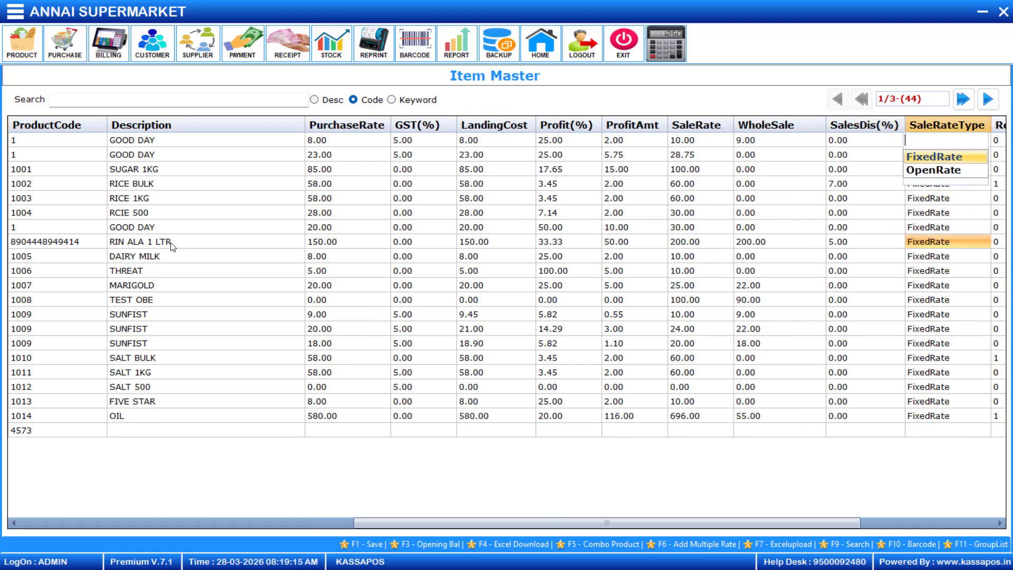
Save the item changes and close the Item Master.
{"action": "key", "text": "F1"}
{"action": "key", "text": "Return"}
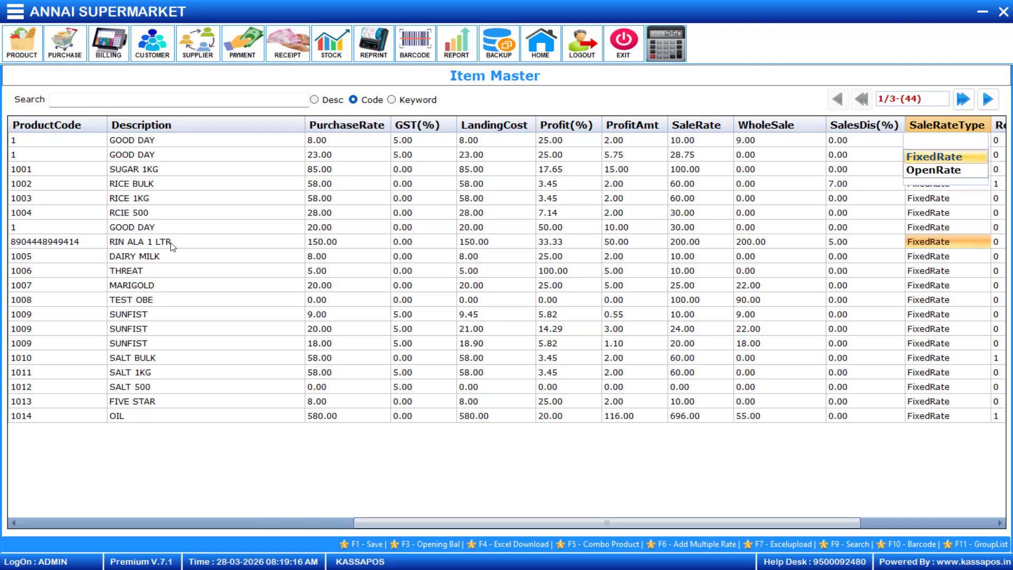
{"action": "key", "text": "Return"}
{"action": "left_click", "coordinate": [1003, 15]}
Open the Billing Setting dialog from the billing screen, entering the access password for the configuration.
{"action": "left_click", "coordinate": [96, 46]}
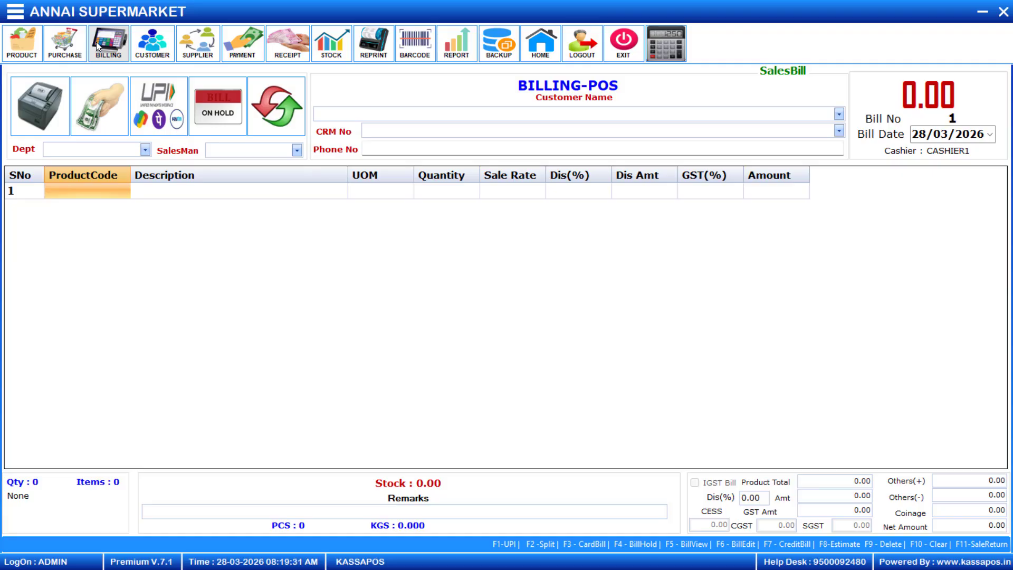
{"action": "key", "text": "F12"}
{"action": "type", "text": "*"}
{"action": "key", "text": "Return"}
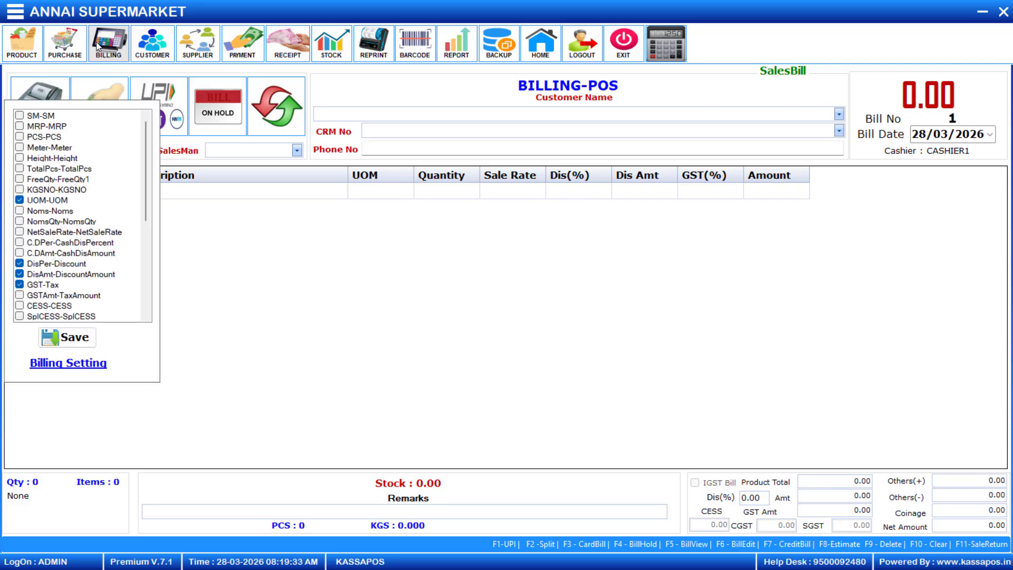
{"action": "left_click", "coordinate": [79, 361]}
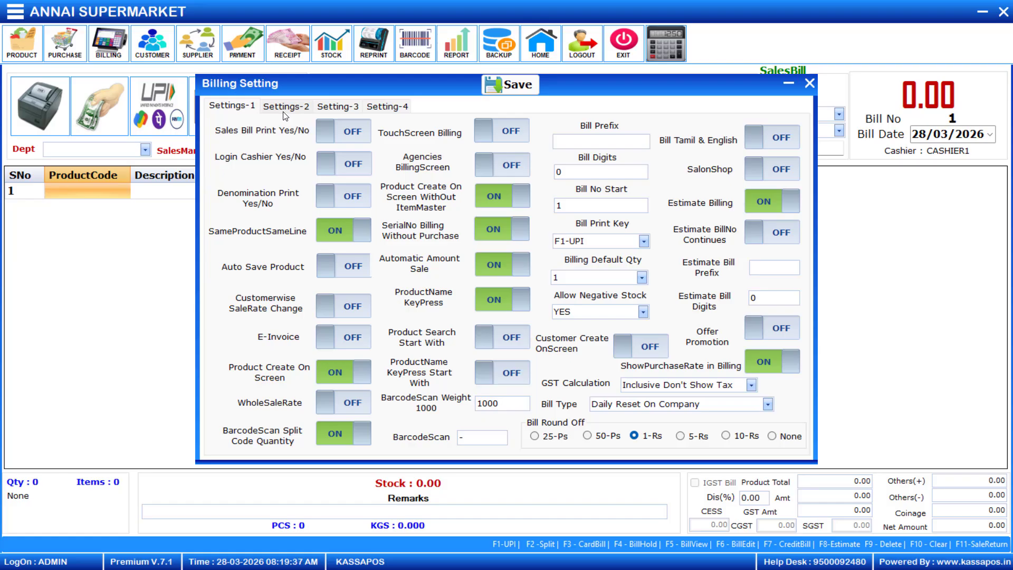
Turn on SaleDiscount Automatic from ItemMaster SaleDiscount and save the billing settings.
{"action": "left_click", "coordinate": [285, 112]}
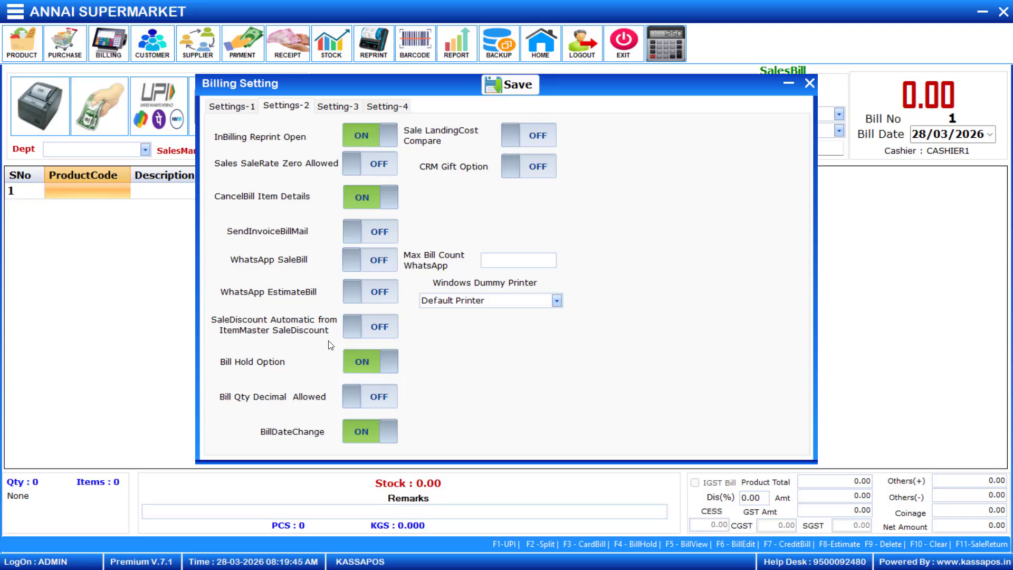
{"action": "left_click", "coordinate": [373, 324]}
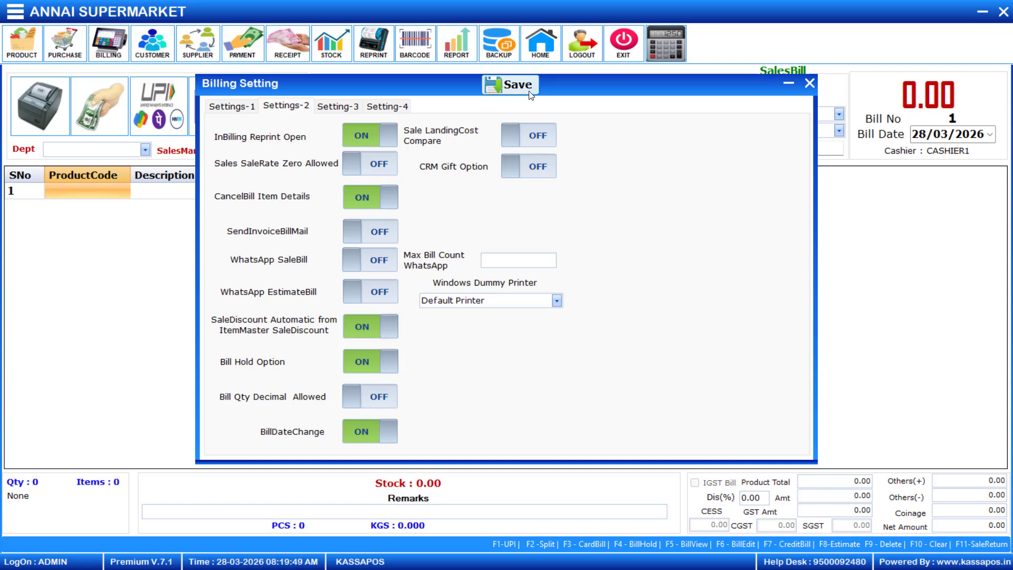
{"action": "left_click", "coordinate": [529, 94]}
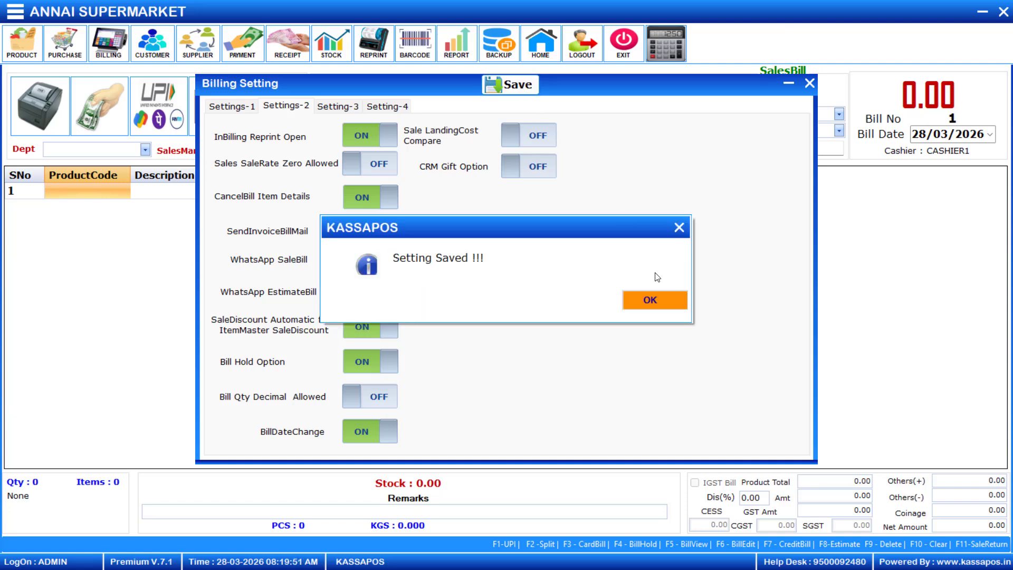
{"action": "left_click", "coordinate": [654, 300]}
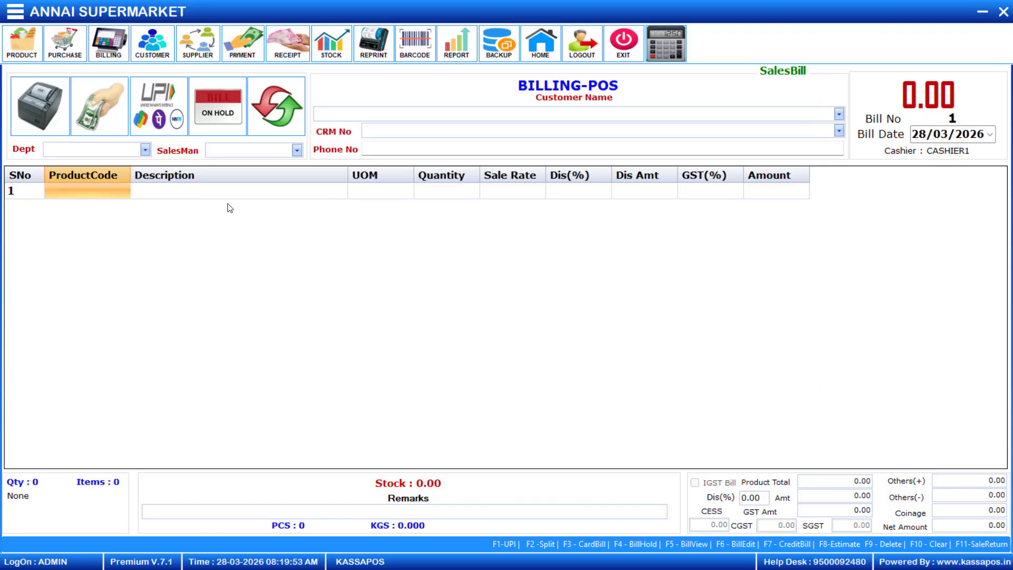
Search the product list for RIC and add RICE BULK to the bill with quantity 1.
{"action": "left_click", "coordinate": [75, 188]}
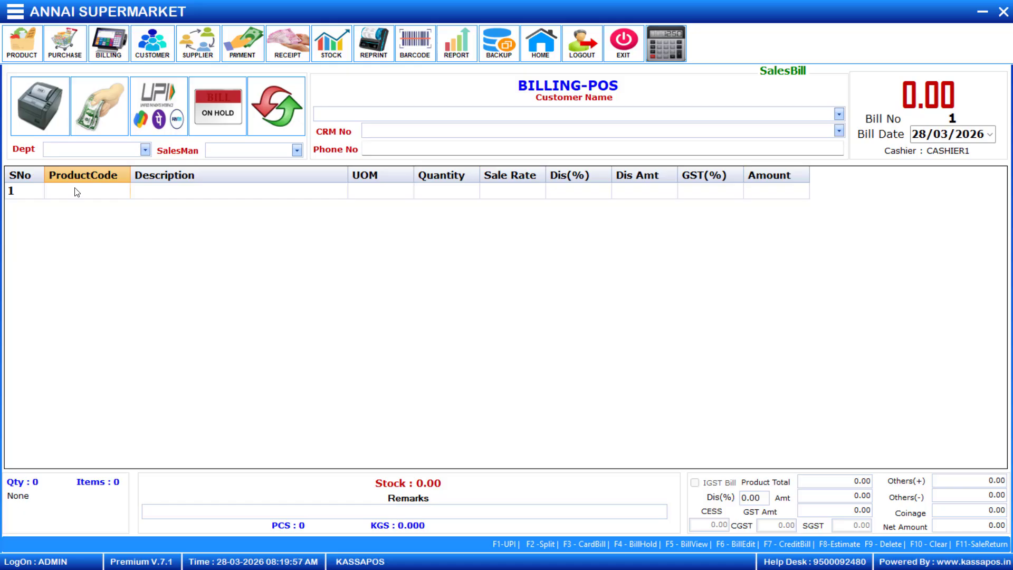
{"action": "key", "text": "Return"}
{"action": "key", "text": "Return"}
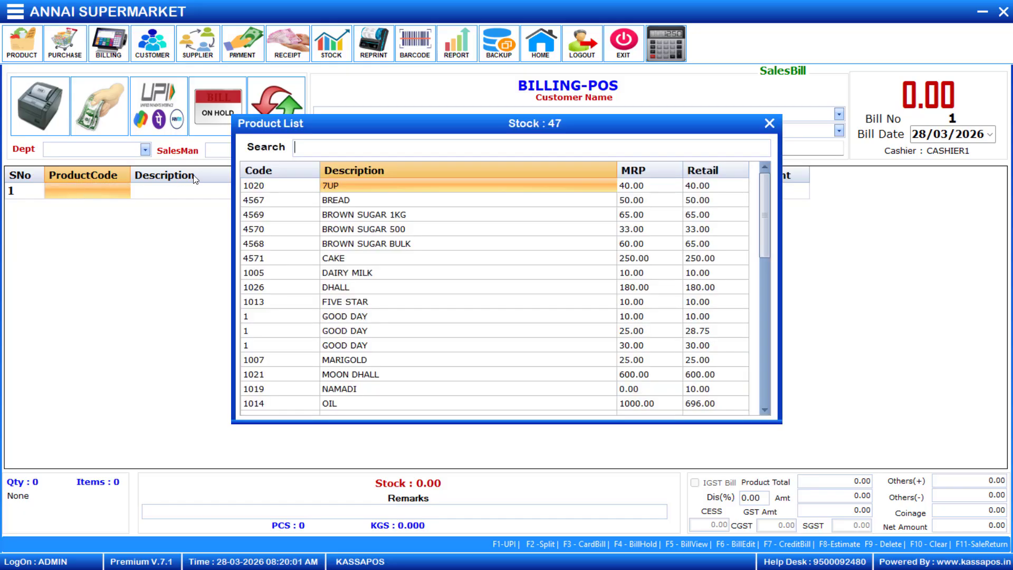
{"action": "type", "text": "RIC"}
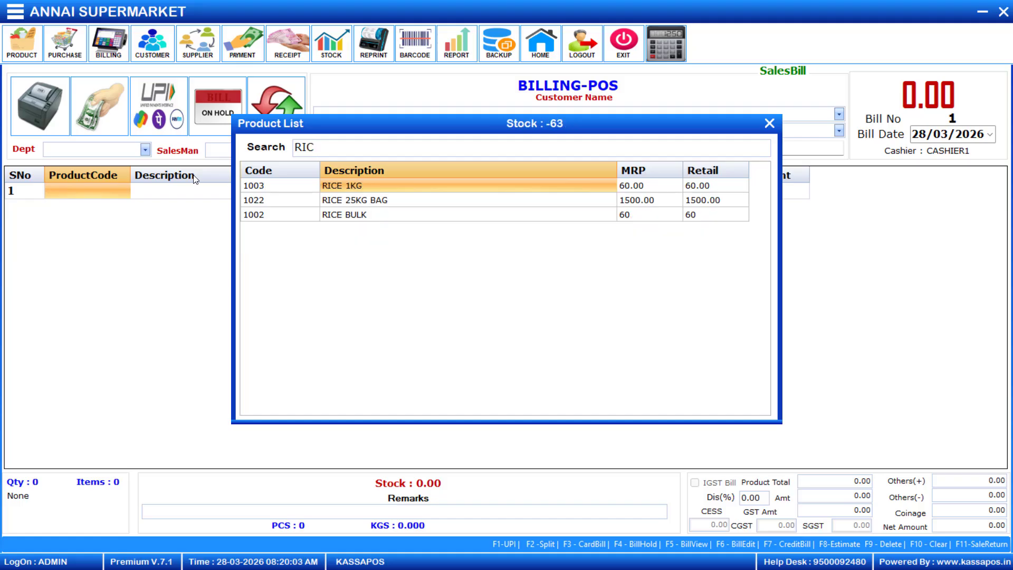
{"action": "key", "text": "Down"}
{"action": "key", "text": "Down"}
{"action": "key", "text": "Return"}
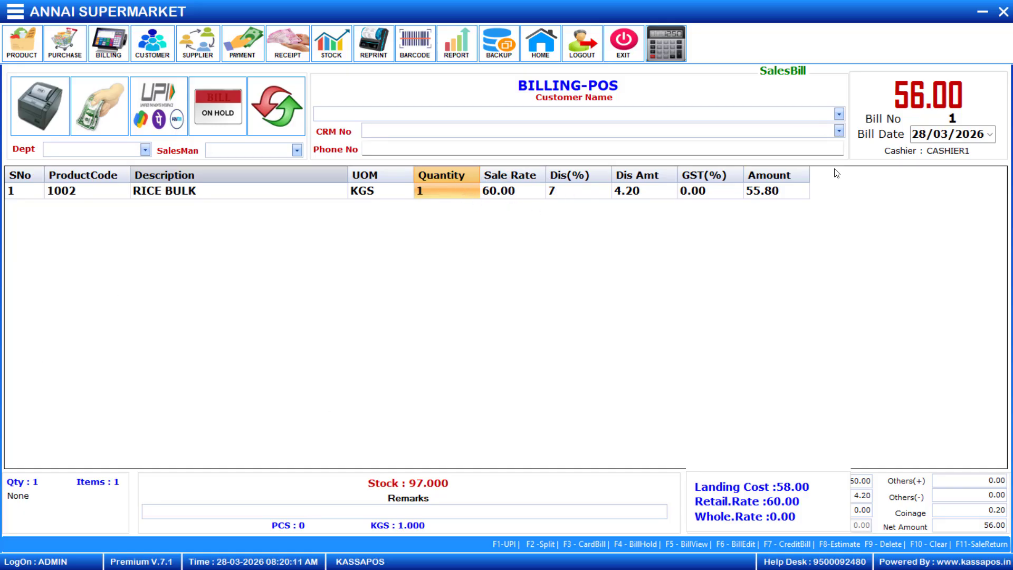
{"action": "left_click", "coordinate": [761, 193]}
{"action": "key", "text": "Return"}
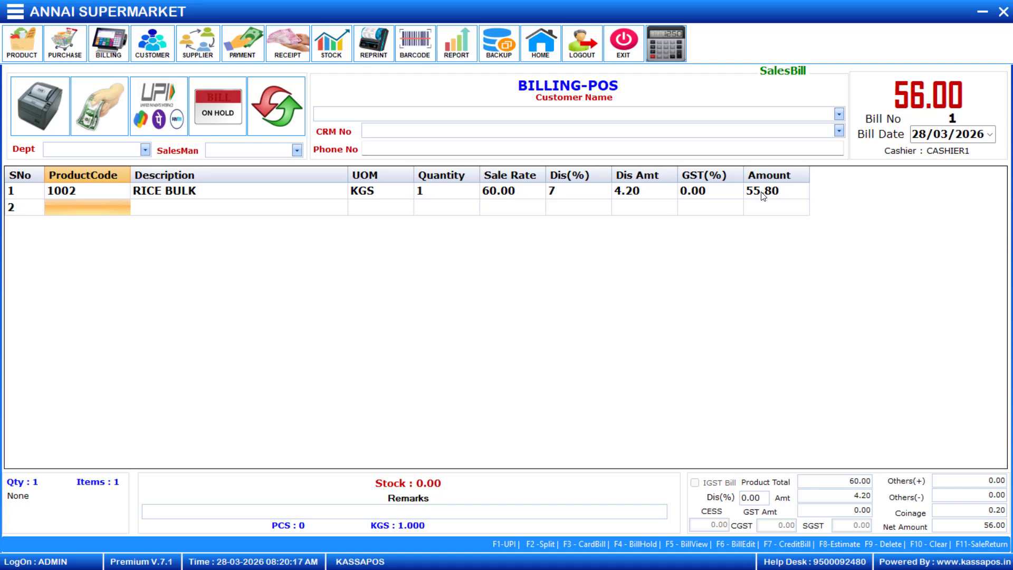
Search the product list for RIN, add RIN ALA 1 LTR to the bill and check its discount.
{"action": "key", "text": "Return"}
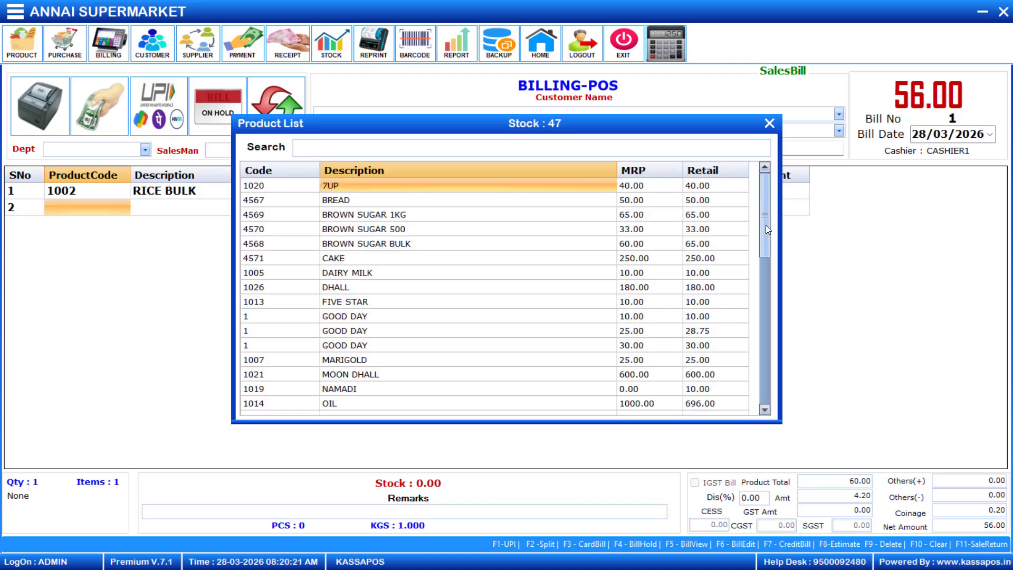
{"action": "type", "text": "RIN"}
{"action": "key", "text": "Return"}
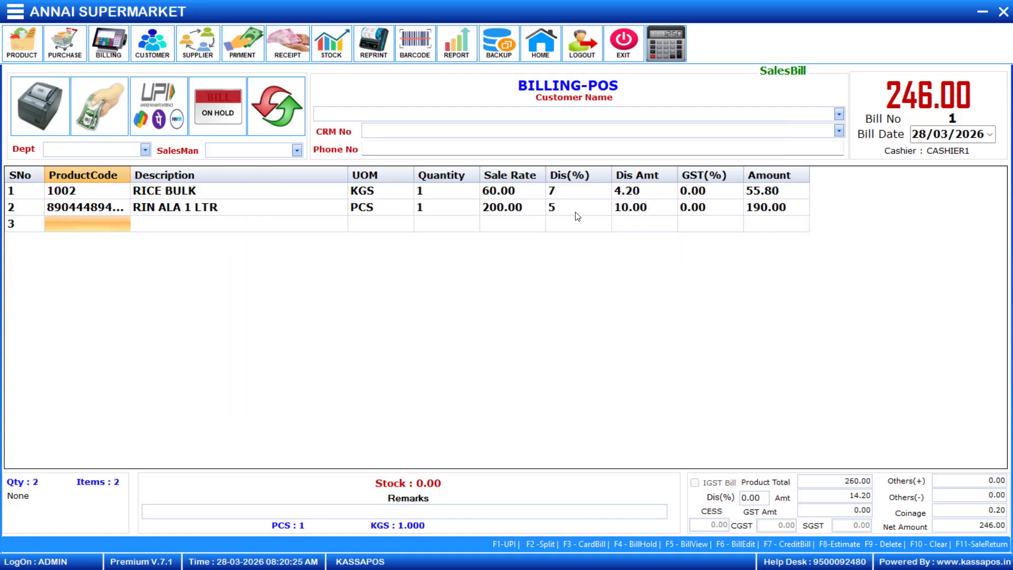
{"action": "left_click", "coordinate": [572, 213]}
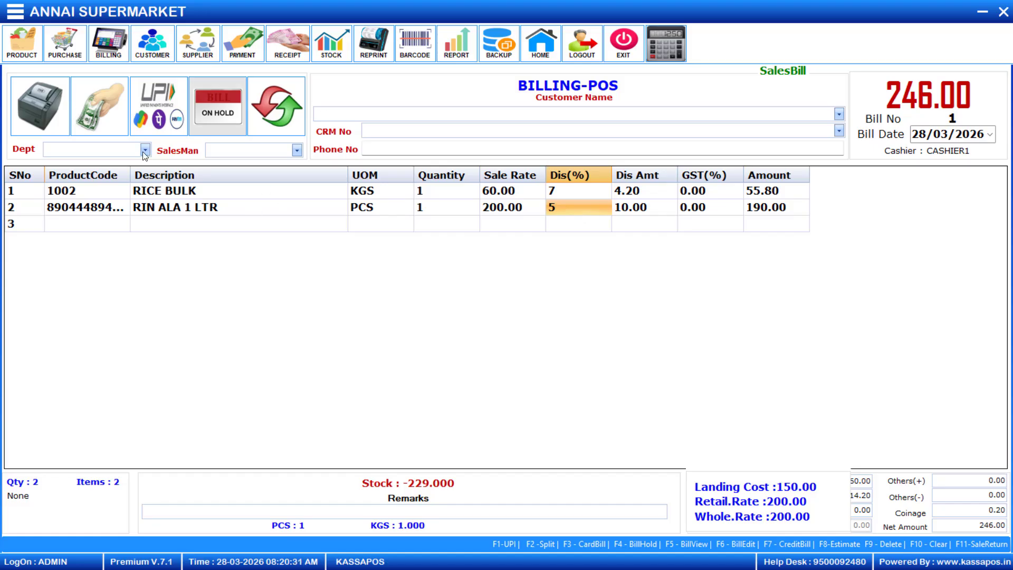
Add 7UP from the product list as the bill's third item.
{"action": "left_click", "coordinate": [97, 223]}
{"action": "key", "text": "Return"}
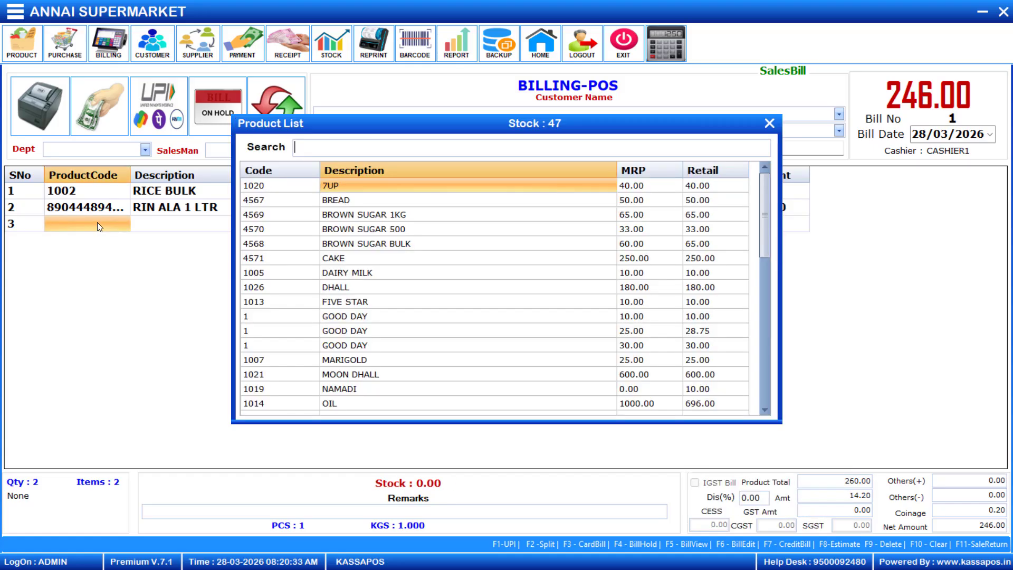
{"action": "key", "text": "Down"}
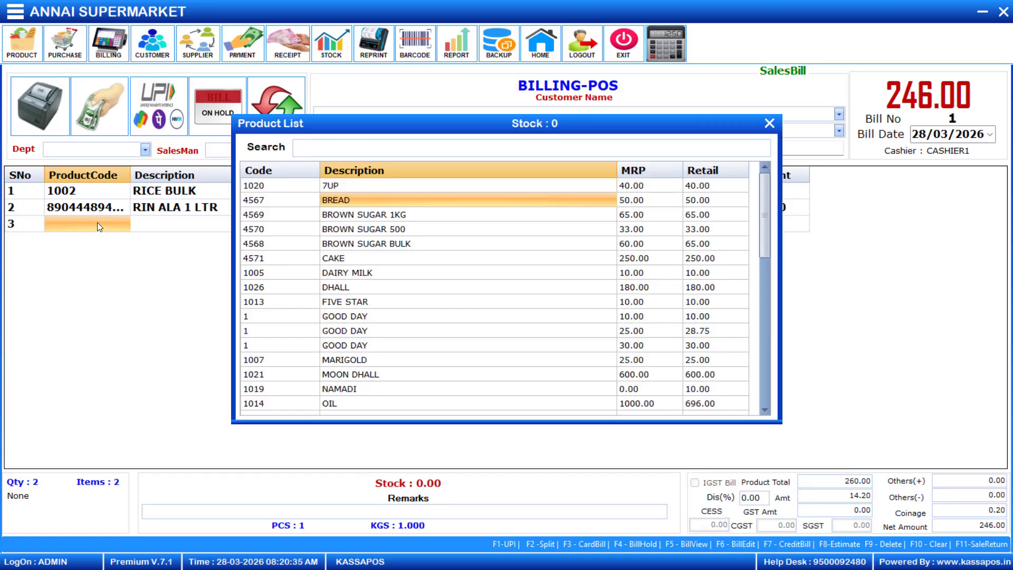
{"action": "key", "text": "Up"}
{"action": "key", "text": "Return"}
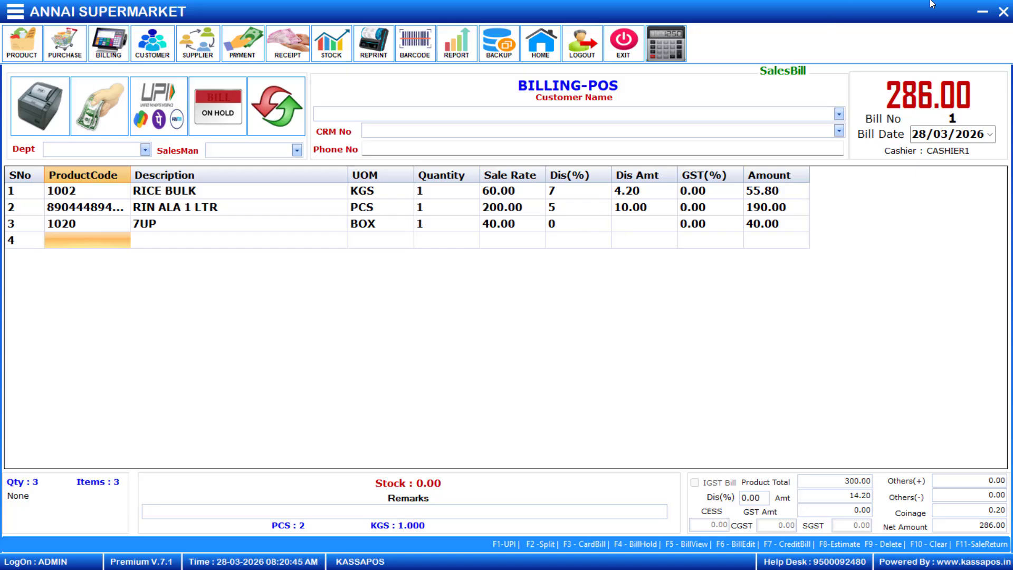
Close the billing screen and open the Category master.
{"action": "left_click", "coordinate": [1002, 12]}
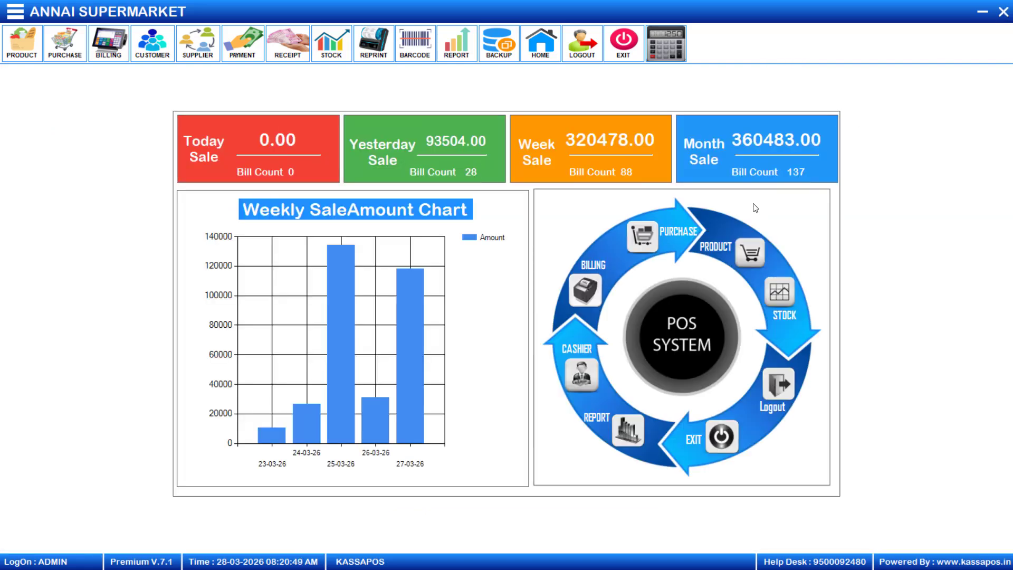
{"action": "left_click", "coordinate": [15, 11]}
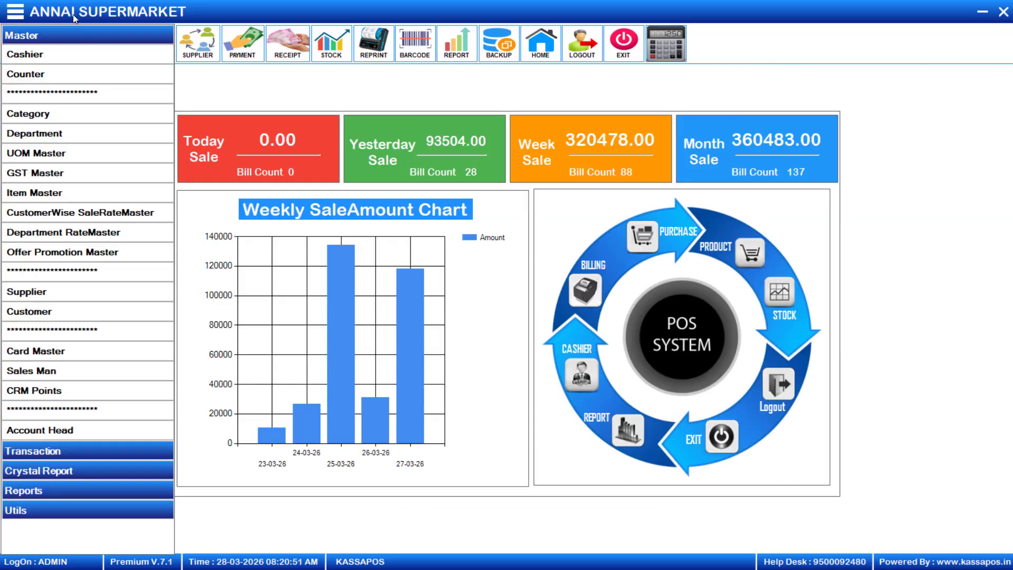
{"action": "left_click", "coordinate": [73, 119]}
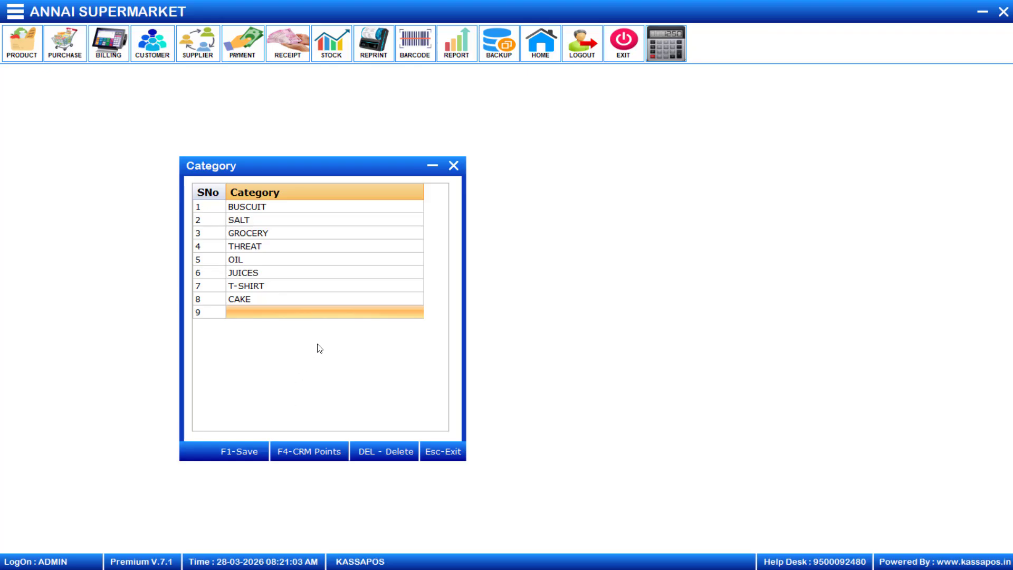
Enable Discount-CategoryDis in the Category form's configuration, save it and close the form.
{"action": "key", "text": "F1"}
{"action": "key", "text": "Return"}
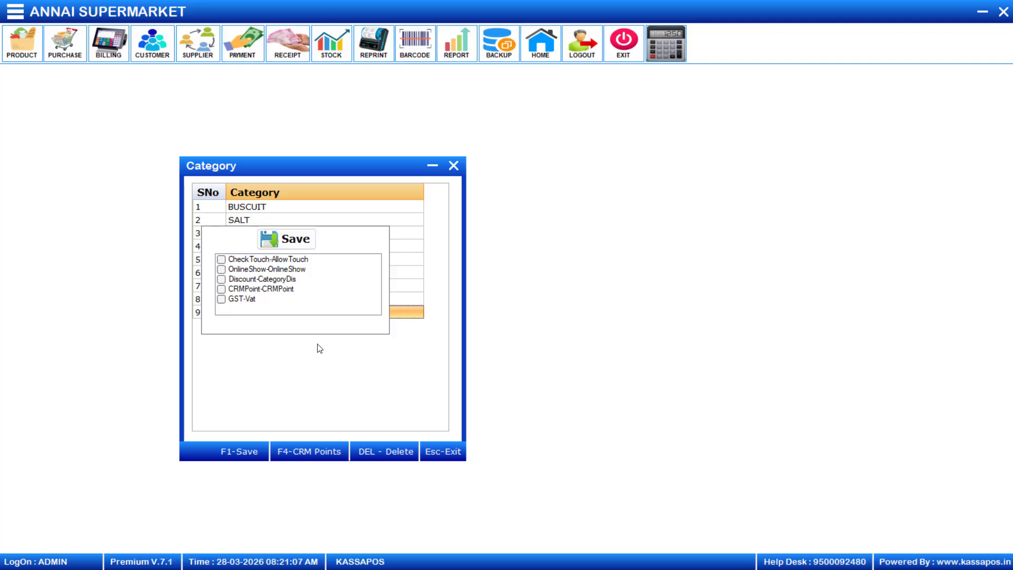
{"action": "left_click", "coordinate": [222, 280]}
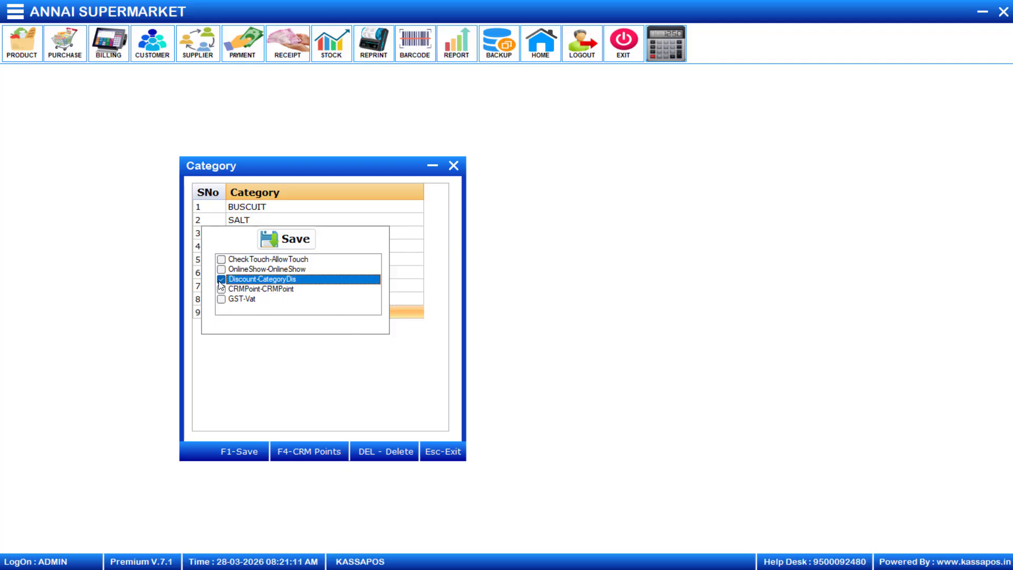
{"action": "left_click", "coordinate": [298, 242]}
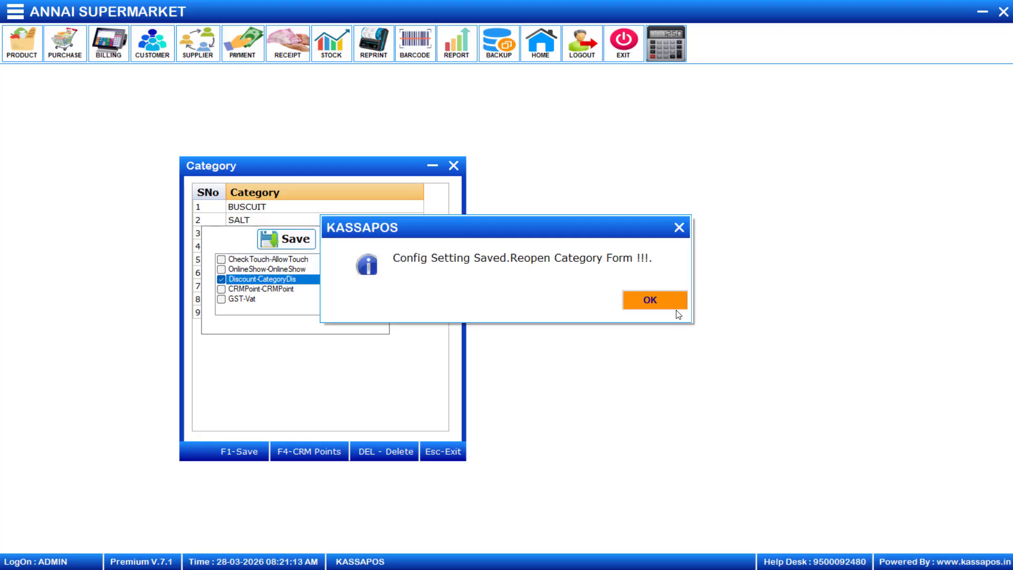
{"action": "left_click", "coordinate": [666, 299]}
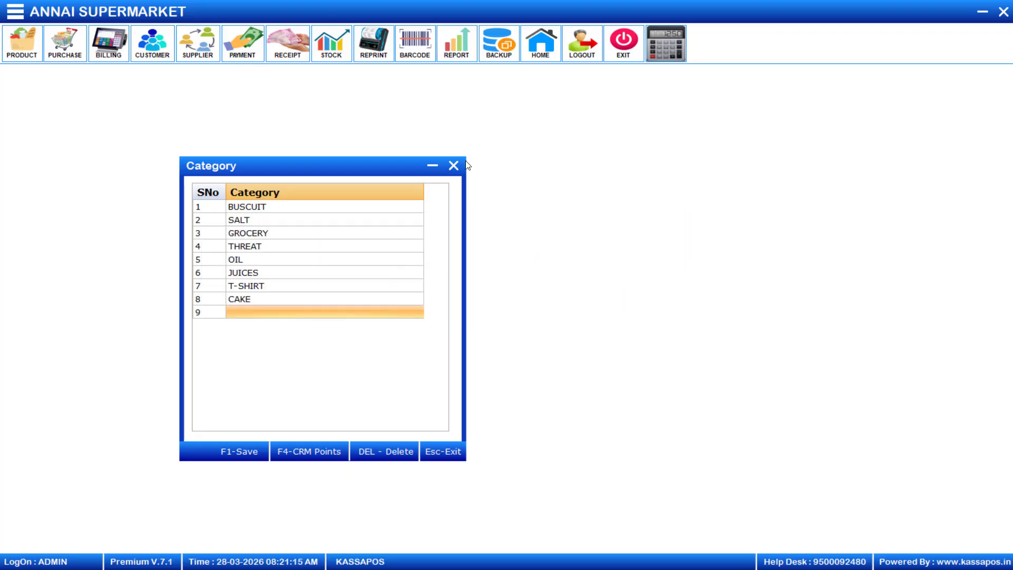
{"action": "left_click", "coordinate": [453, 166]}
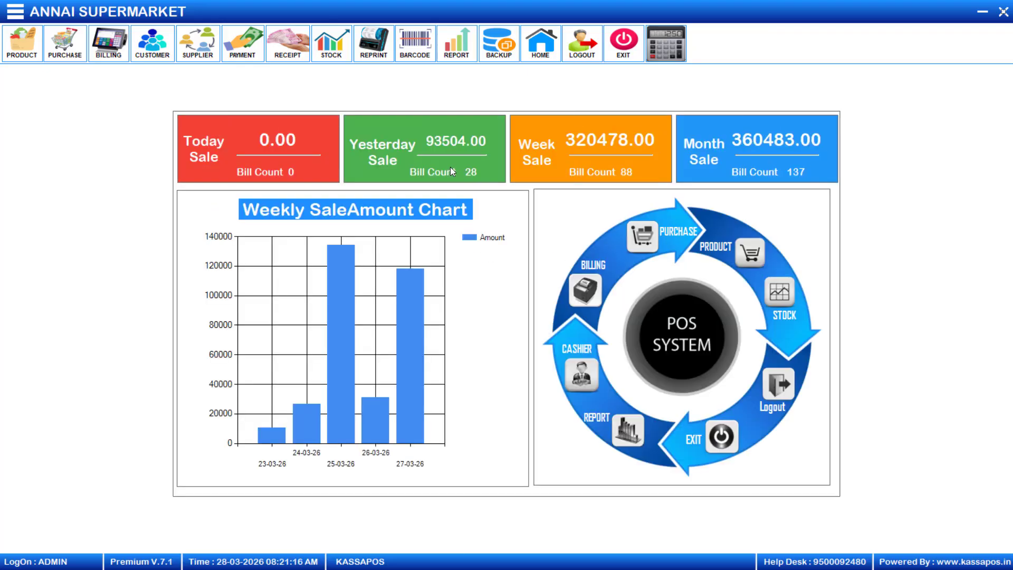
Reopen the Category master, set the OIL category's discount to 2 and save the categories.
{"action": "left_click", "coordinate": [14, 11]}
{"action": "left_click", "coordinate": [72, 113]}
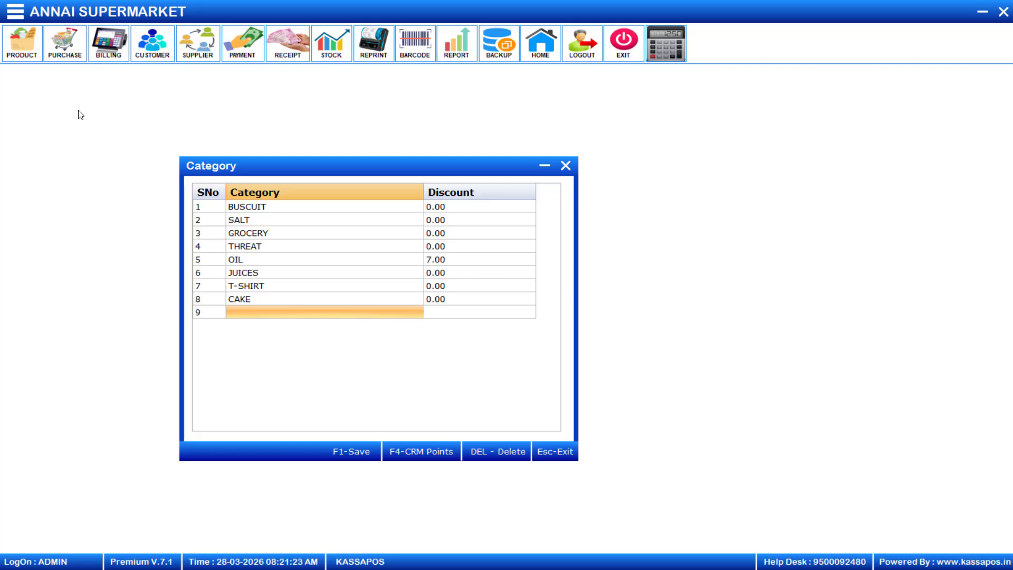
{"action": "left_click", "coordinate": [434, 258]}
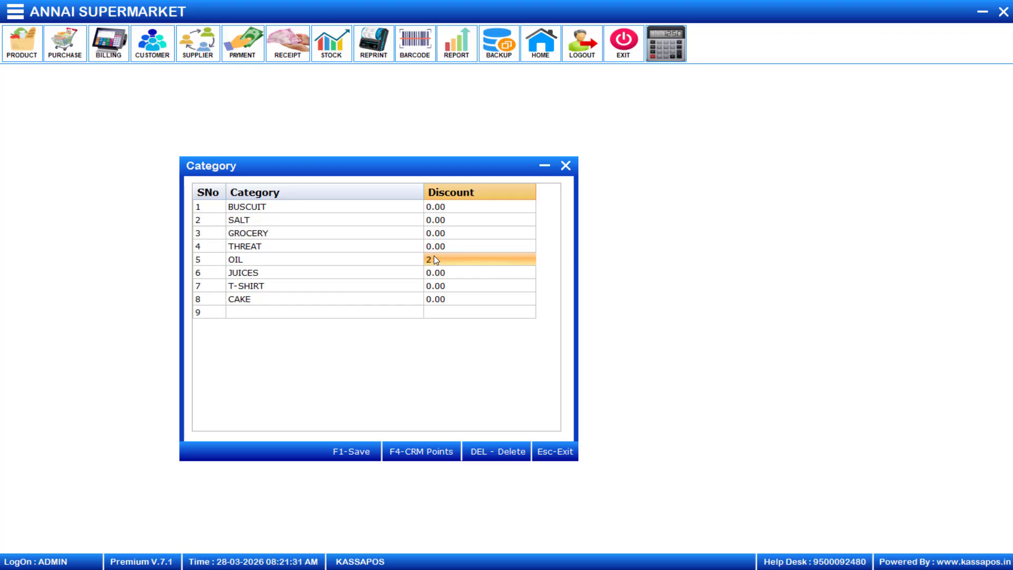
{"action": "key", "text": "Return"}
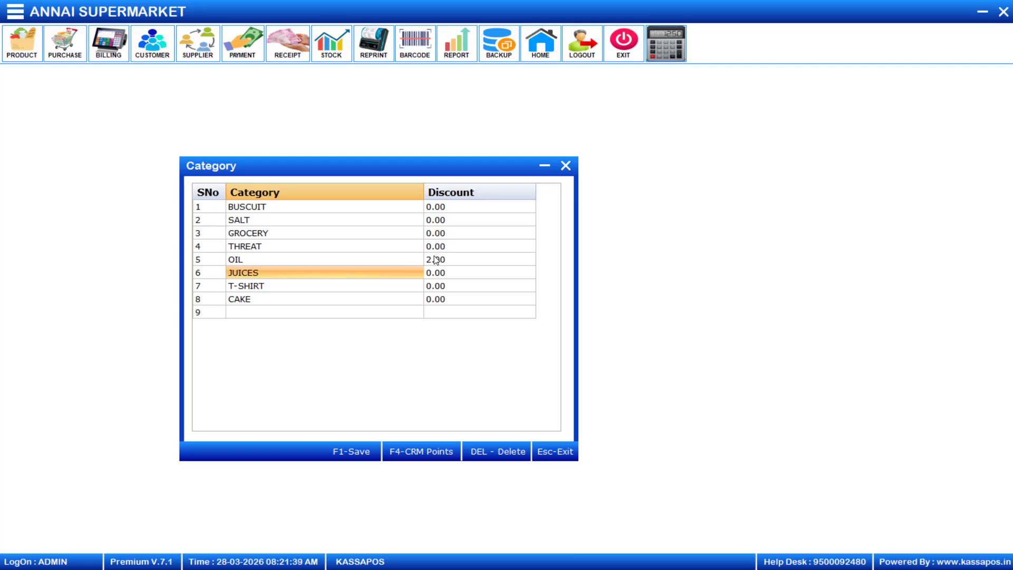
{"action": "key", "text": "F1"}
{"action": "key", "text": "Return"}
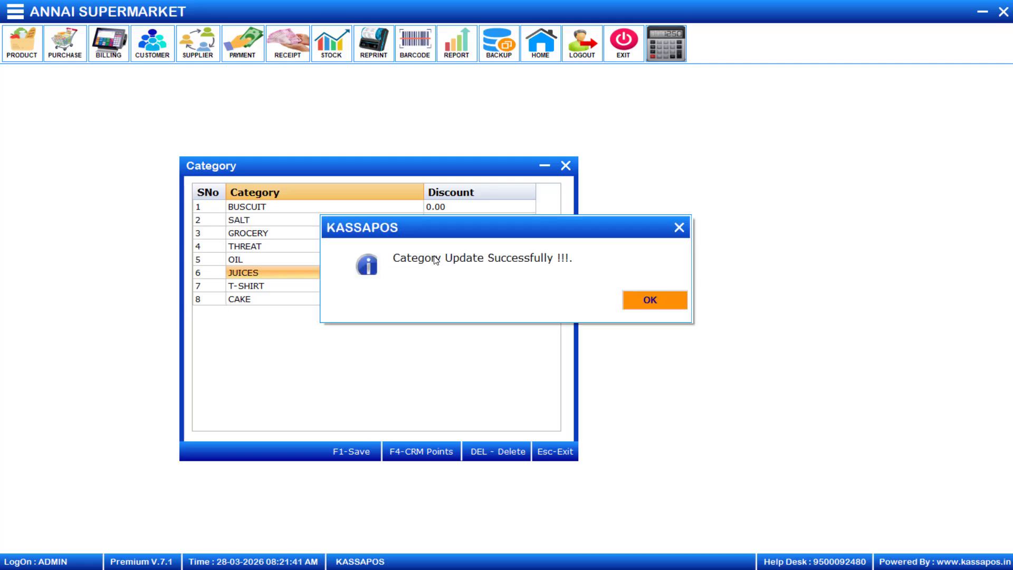
Close the Category form and open the billing screen.
{"action": "key", "text": "Return"}
{"action": "key", "text": "Escape"}
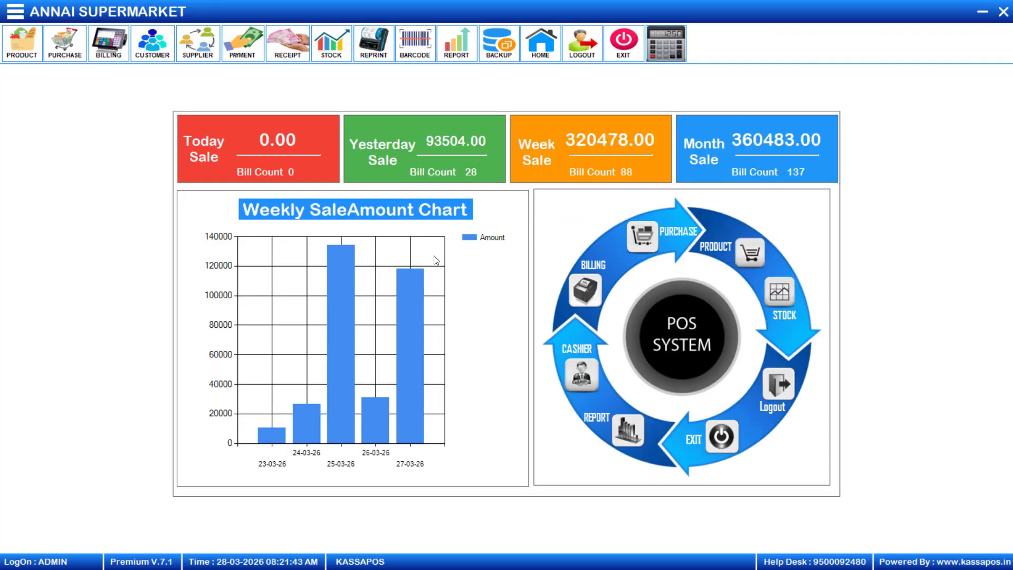
{"action": "left_click", "coordinate": [105, 45]}
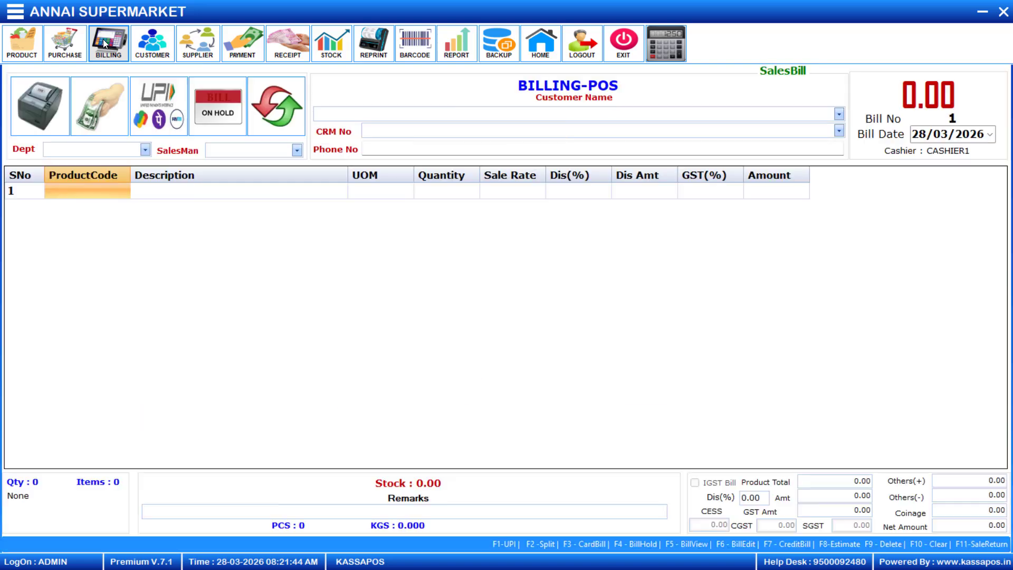
Search the product list for OIL, add product 1014 as the bill's first item and check its discounted amount.
{"action": "left_click", "coordinate": [108, 191]}
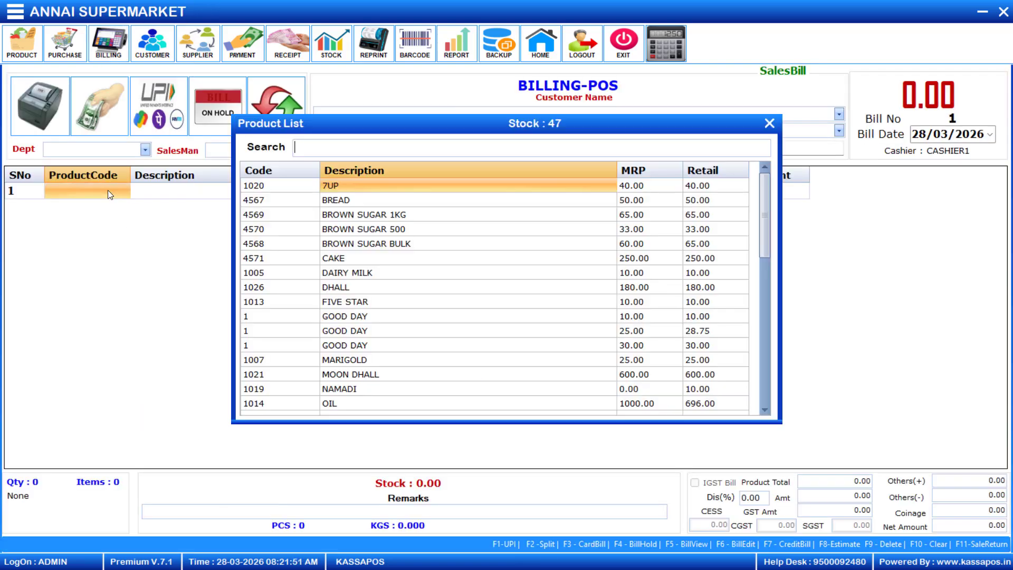
{"action": "type", "text": "0"}
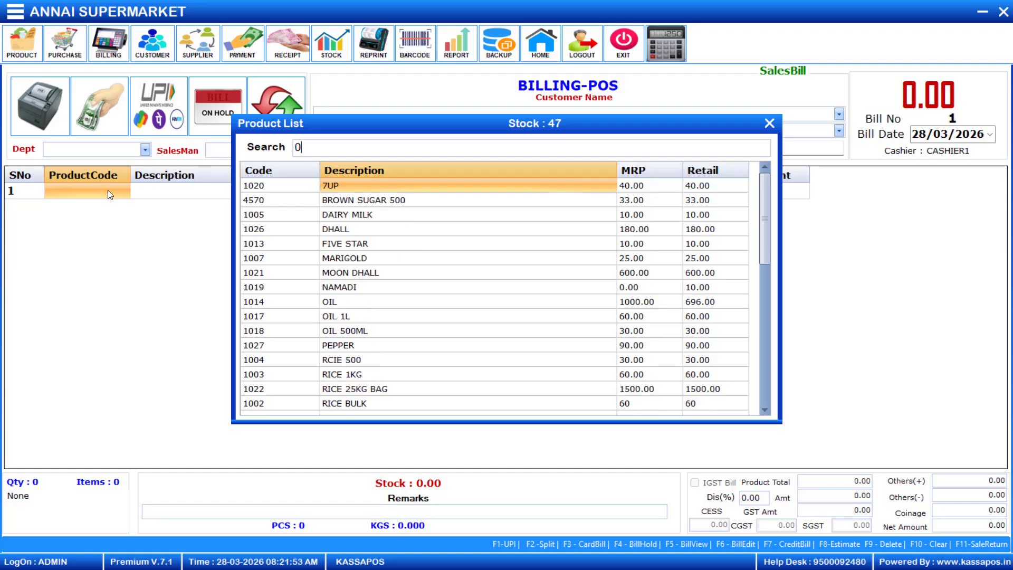
{"action": "key", "text": "BackSpace"}
{"action": "type", "text": "OIL"}
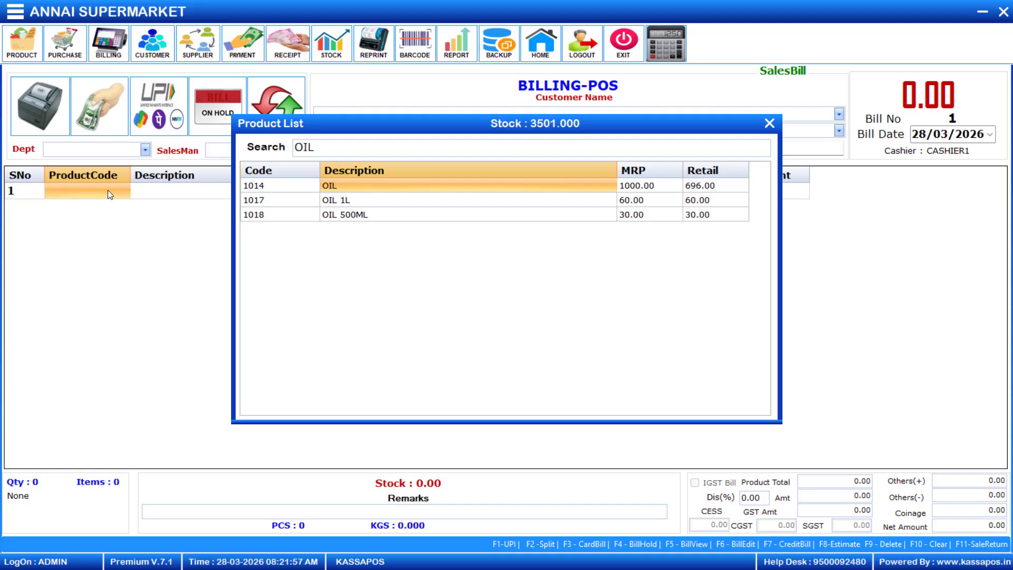
{"action": "key", "text": "Return"}
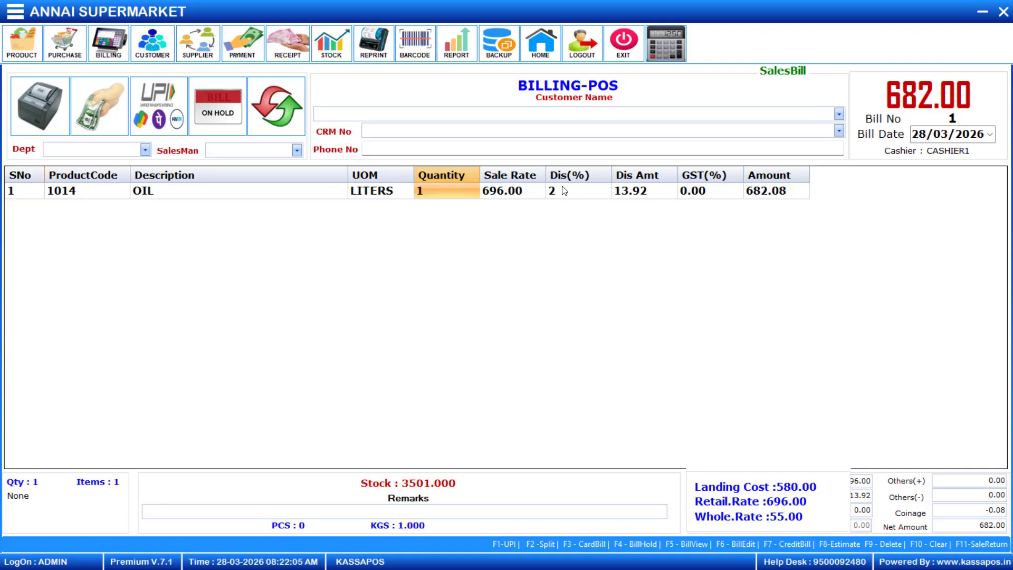
{"action": "left_click", "coordinate": [774, 195]}
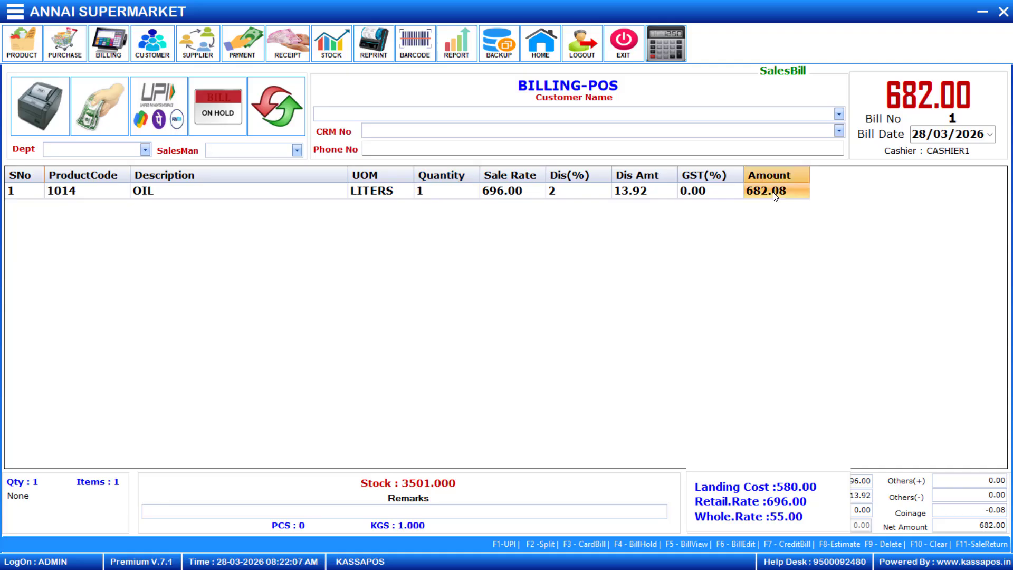
Add OIL 1L from the product list as the bill's second item and check its discounted amount.
{"action": "key", "text": "Return"}
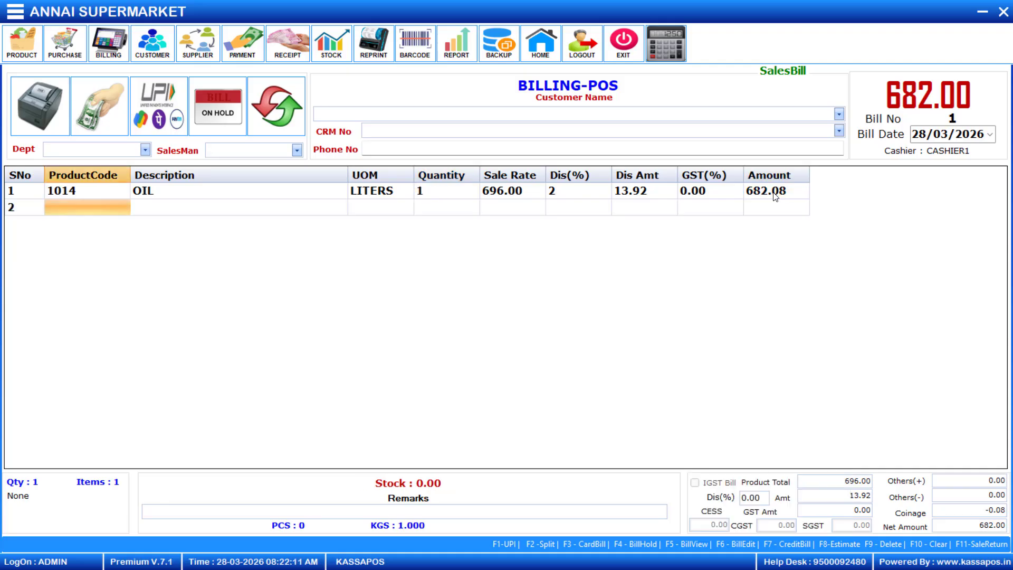
{"action": "key", "text": "Return"}
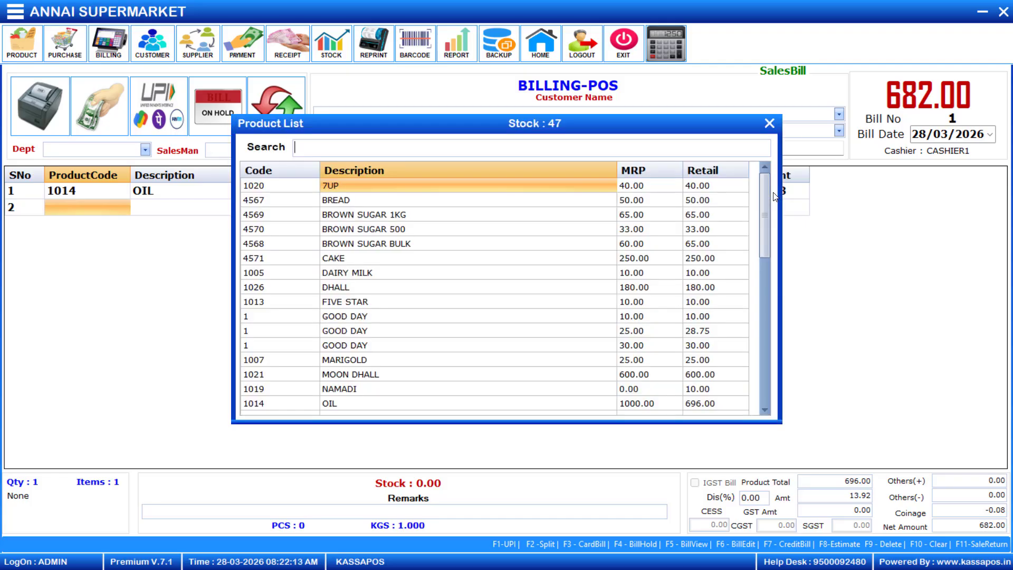
{"action": "type", "text": "OIL"}
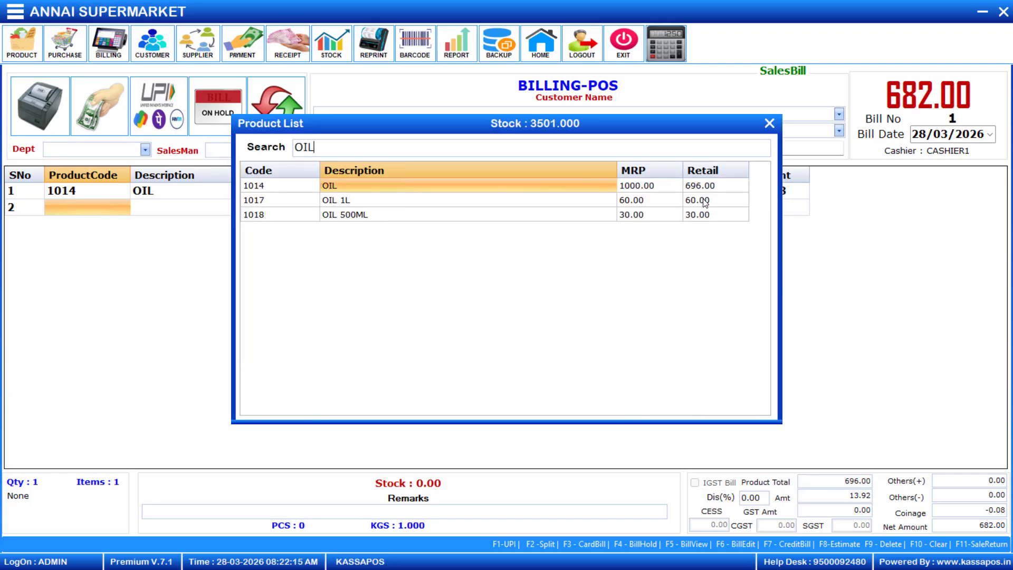
{"action": "left_click", "coordinate": [547, 202]}
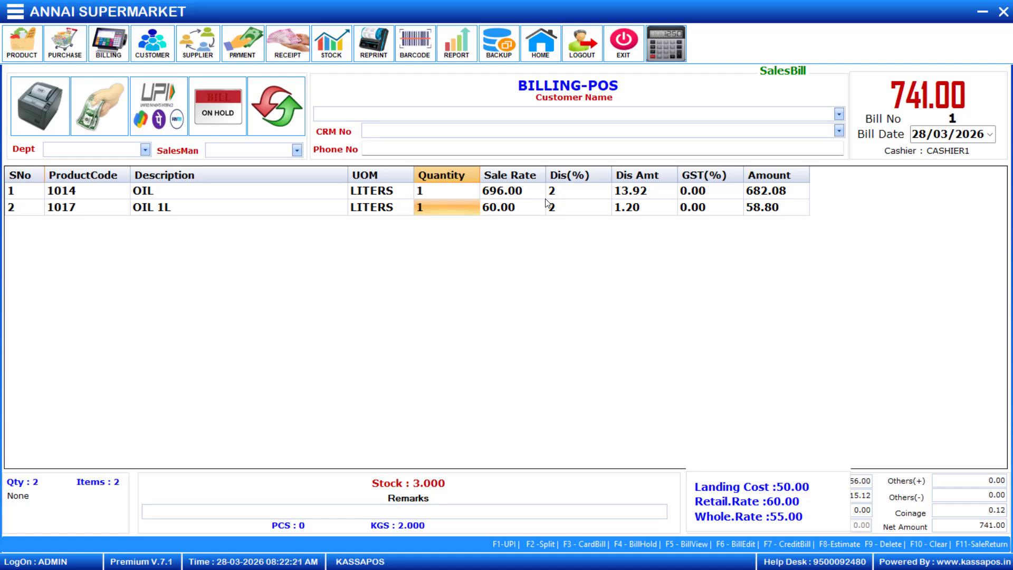
{"action": "left_click", "coordinate": [761, 215]}
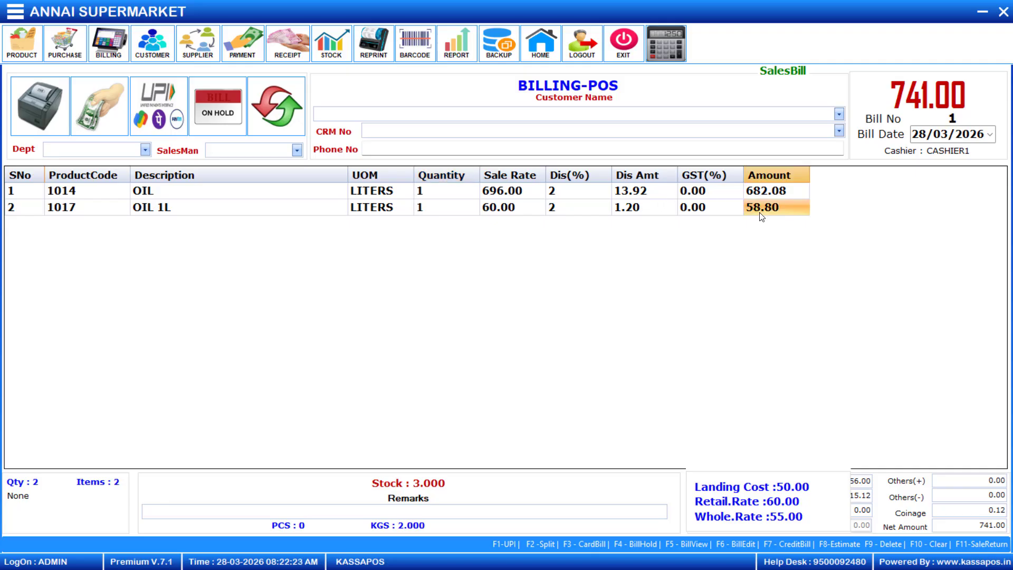
Add DHALL from the product list as the bill's third item and check its amount.
{"action": "key", "text": "Return"}
{"action": "key", "text": "Return"}
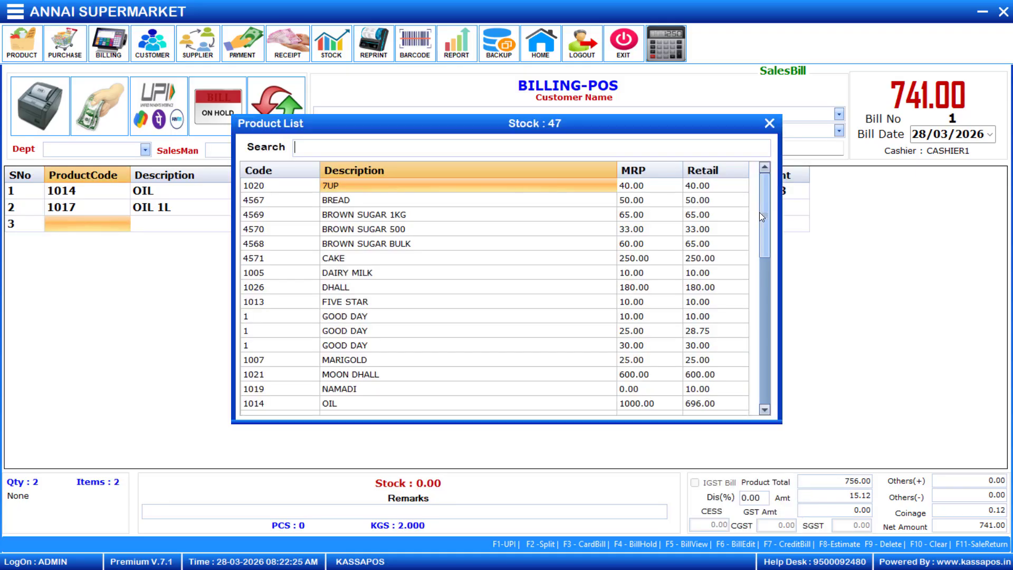
{"action": "key", "text": "Down"}
{"action": "key", "text": "Down"}
{"action": "key", "text": "Down"}
{"action": "key", "text": "Down"}
{"action": "key", "text": "Down"}
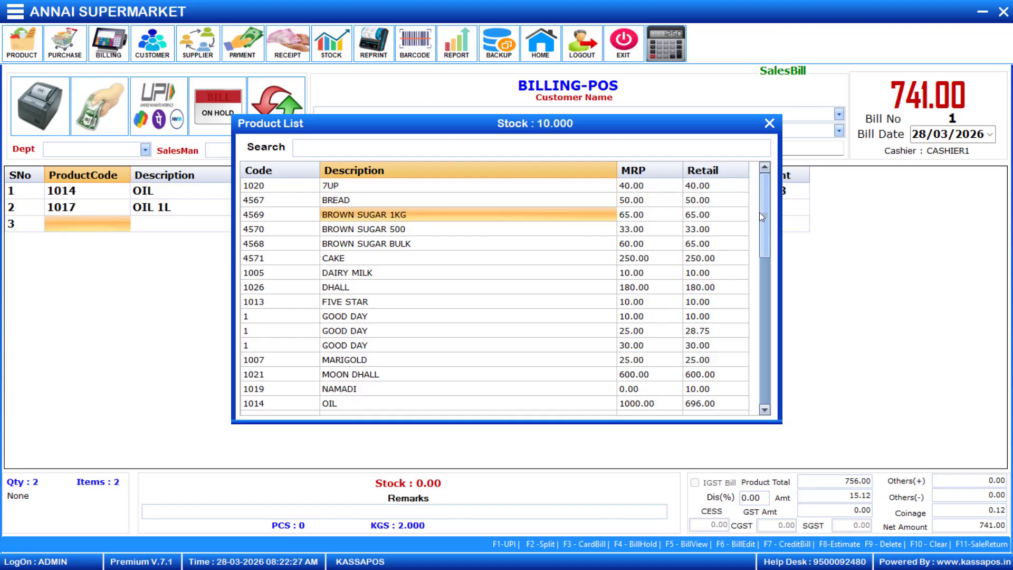
{"action": "key", "text": "Up"}
{"action": "key", "text": "Up"}
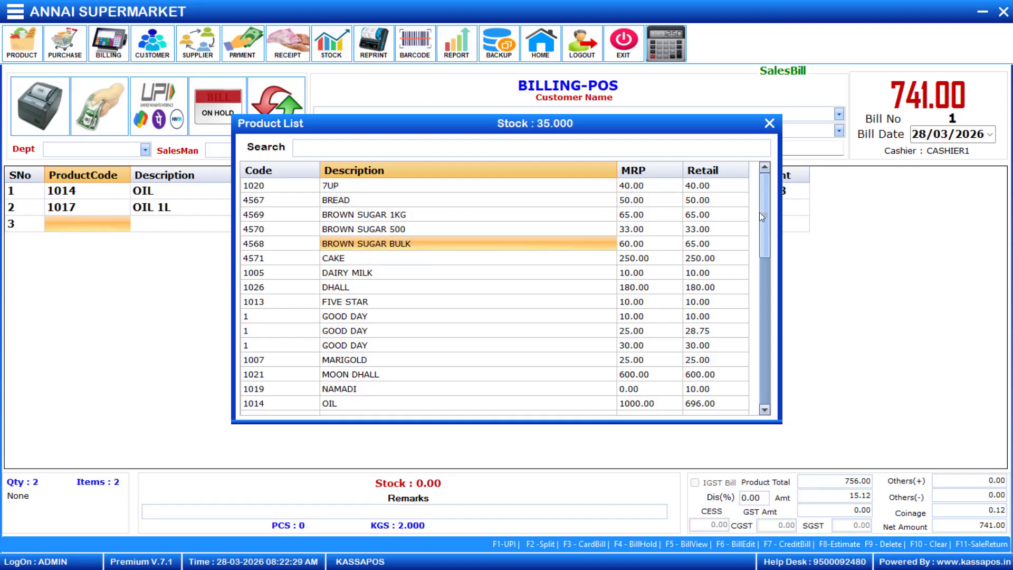
{"action": "key", "text": "Down"}
{"action": "key", "text": "Down"}
{"action": "key", "text": "Down"}
{"action": "key", "text": "Down"}
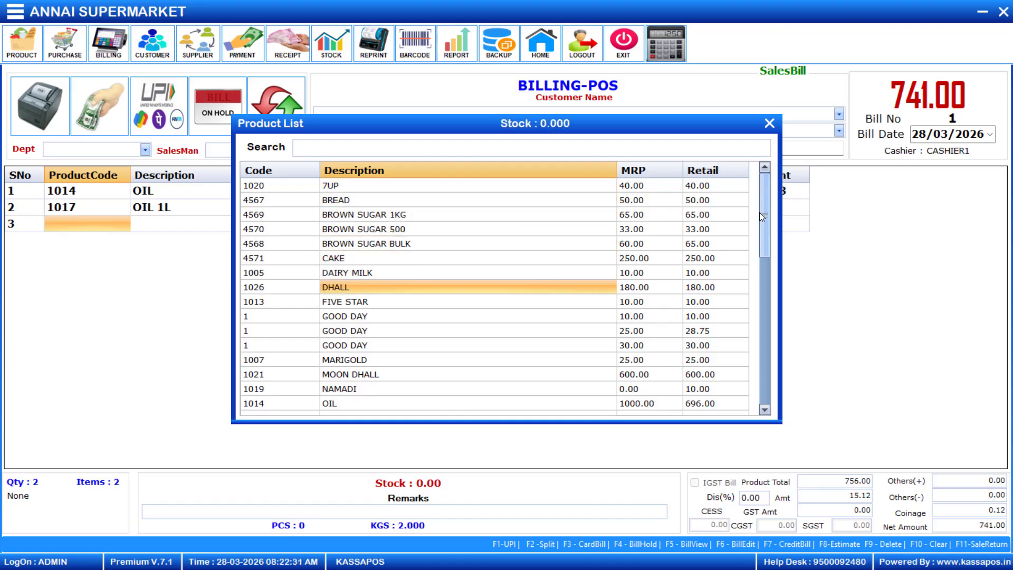
{"action": "key", "text": "Return"}
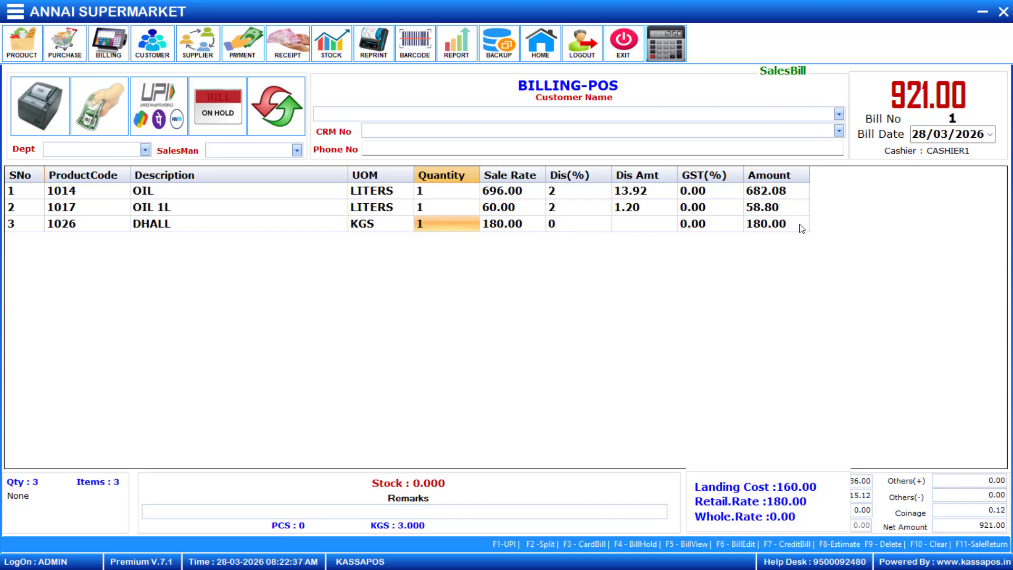
{"action": "left_click", "coordinate": [773, 231]}
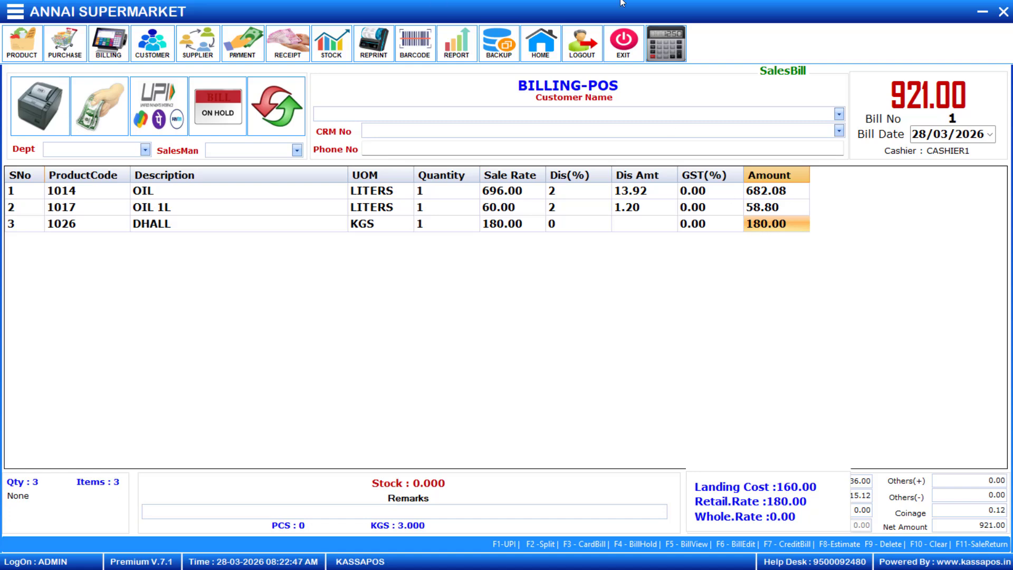
Close the billing screen, open the Customer Master and go to the first customer's CRM value and card type fields.
{"action": "left_click", "coordinate": [1001, 14]}
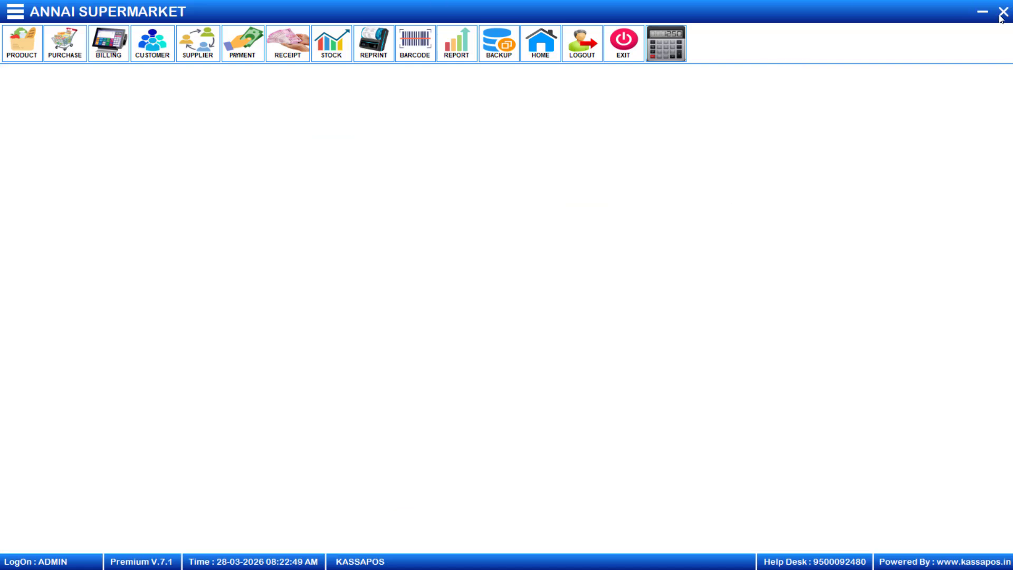
{"action": "left_click", "coordinate": [158, 52]}
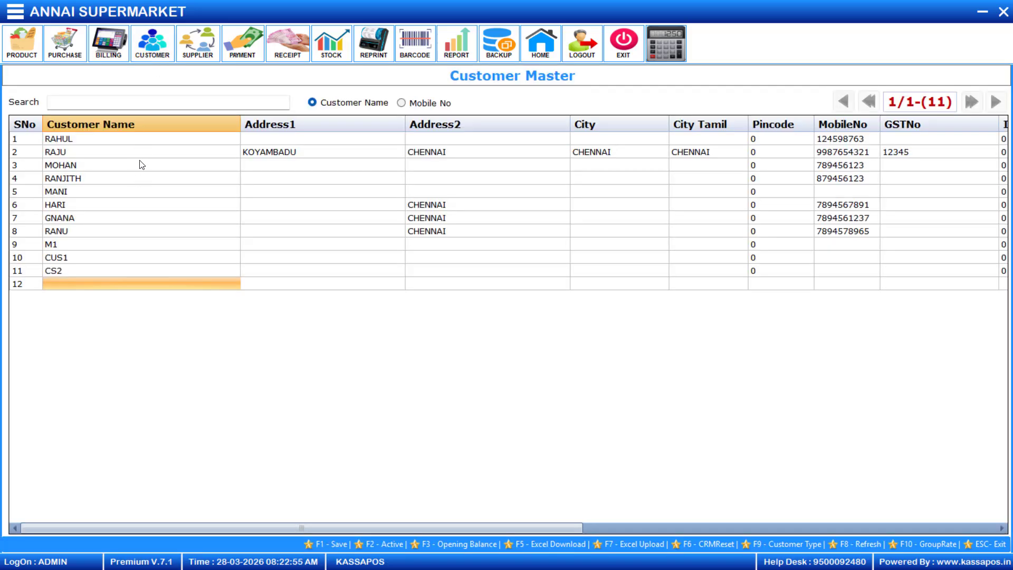
{"action": "left_click", "coordinate": [146, 137]}
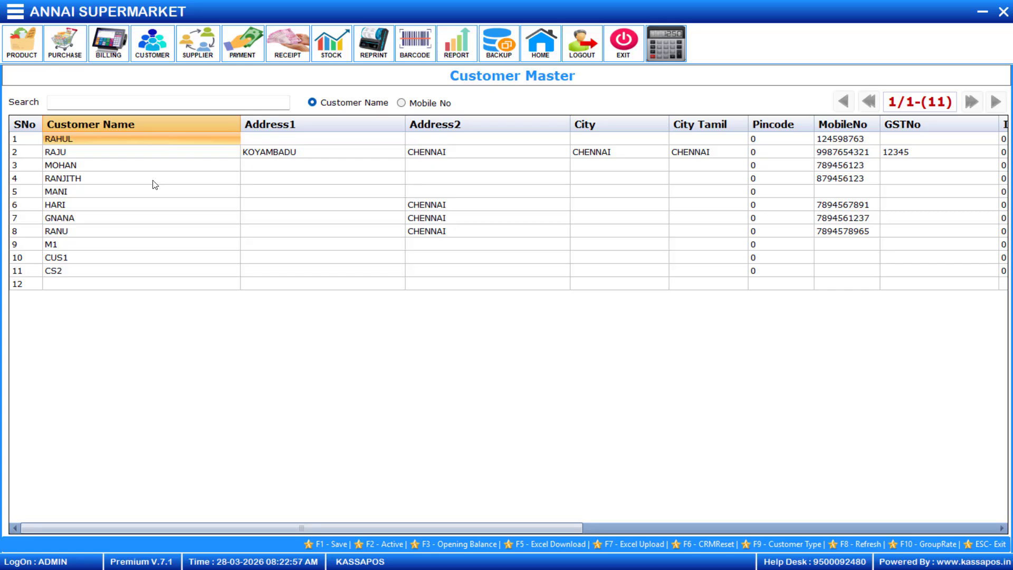
{"action": "left_click_drag", "start_coordinate": [211, 529], "coordinate": [641, 544]}
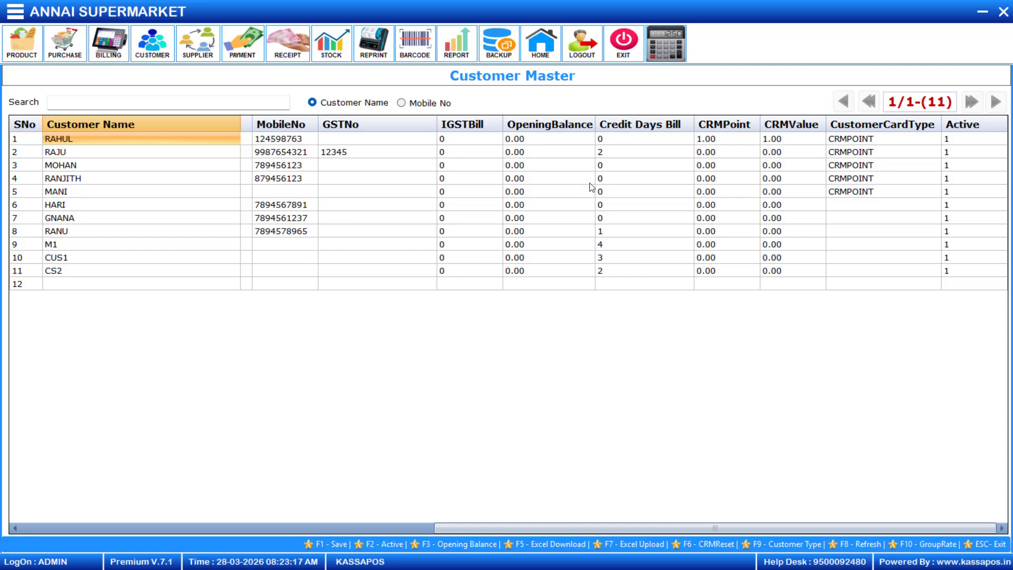
{"action": "left_click", "coordinate": [859, 140]}
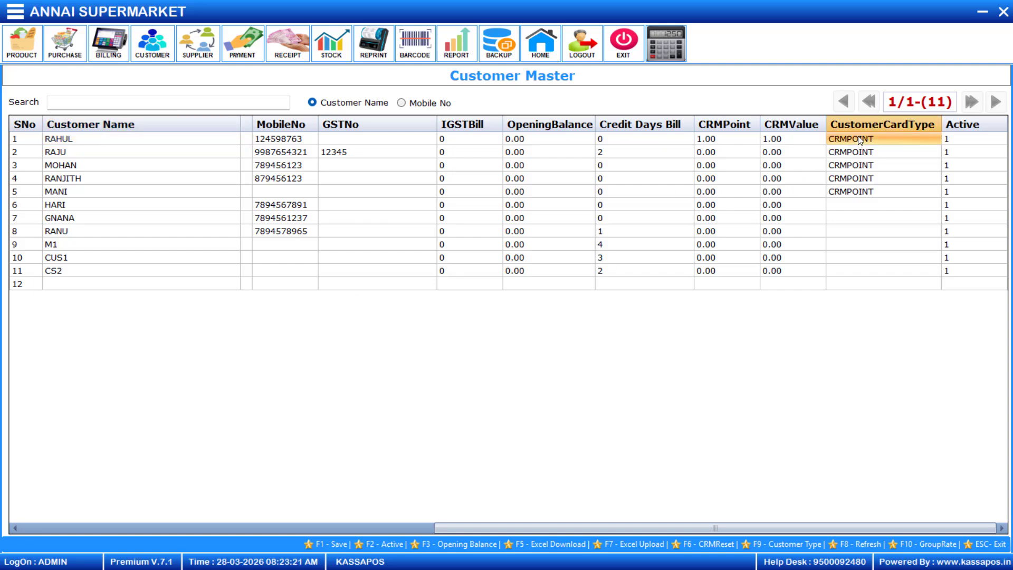
{"action": "key", "text": "Left"}
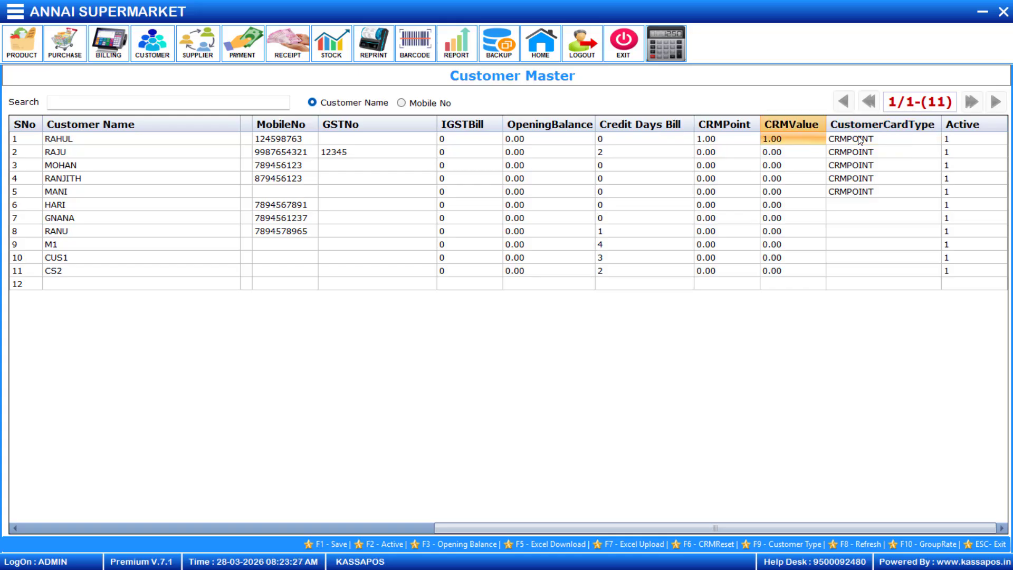
Add a customer card type BRONZE with a discount of 3 and save the card types.
{"action": "key", "text": "F9"}
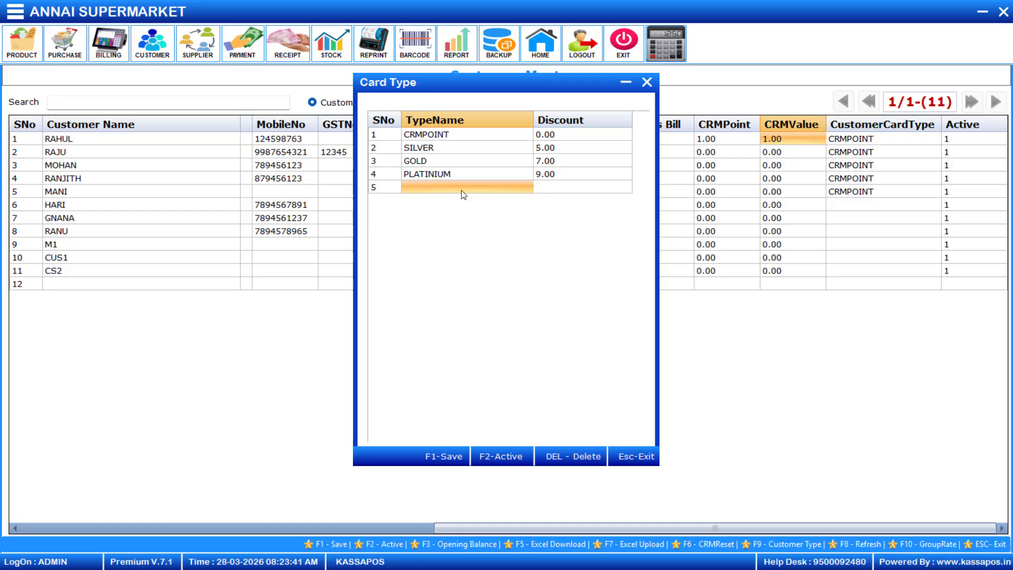
{"action": "type", "text": "BRONZE"}
{"action": "key", "text": "Return"}
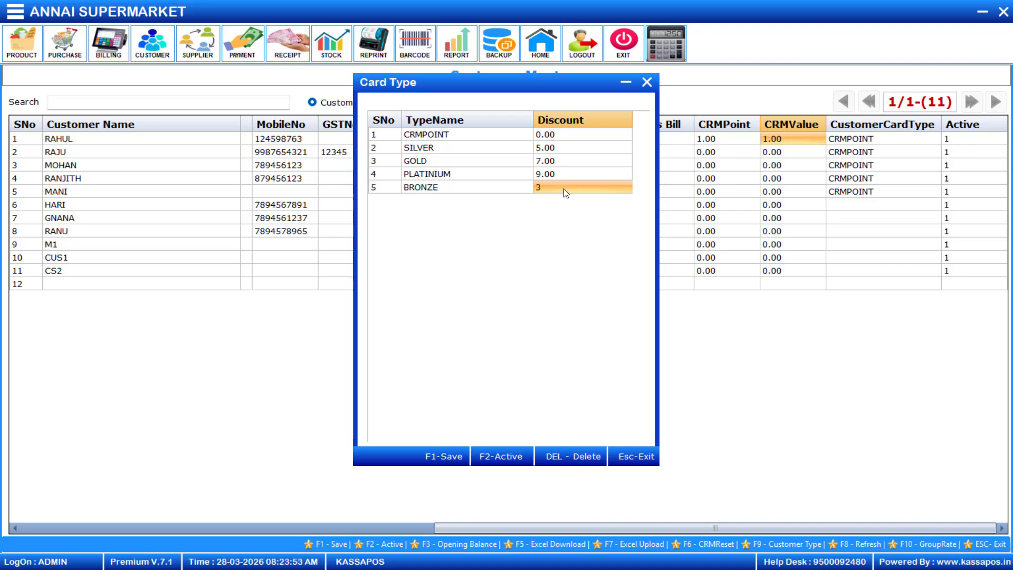
{"action": "key", "text": "Return"}
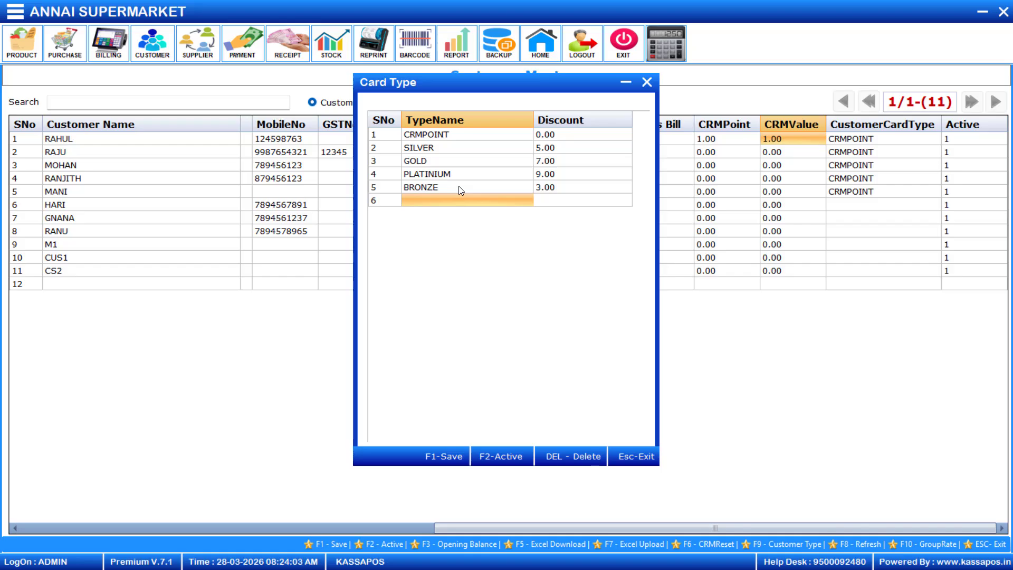
{"action": "key", "text": "F1"}
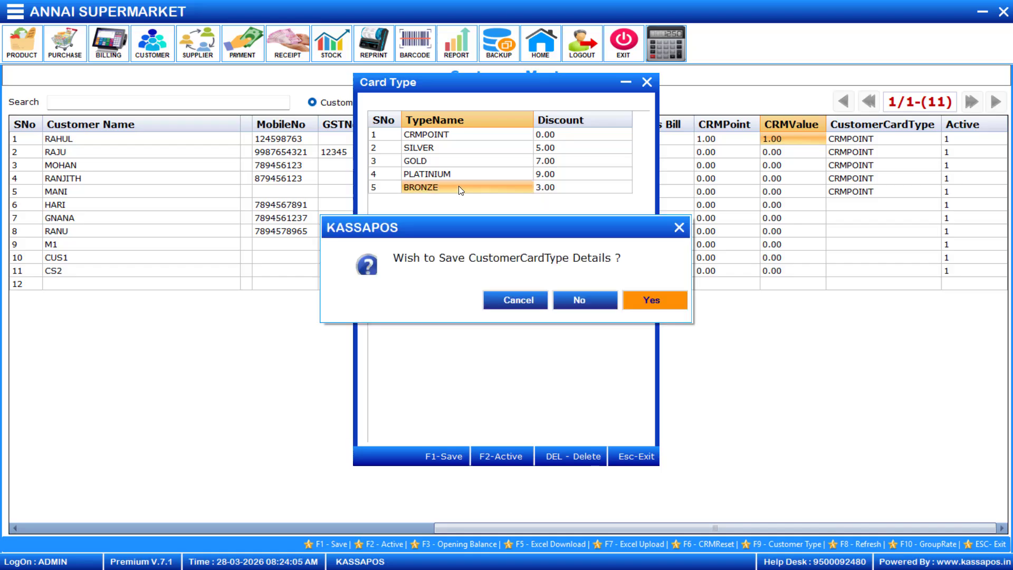
{"action": "key", "text": "Return"}
{"action": "key", "text": "Return"}
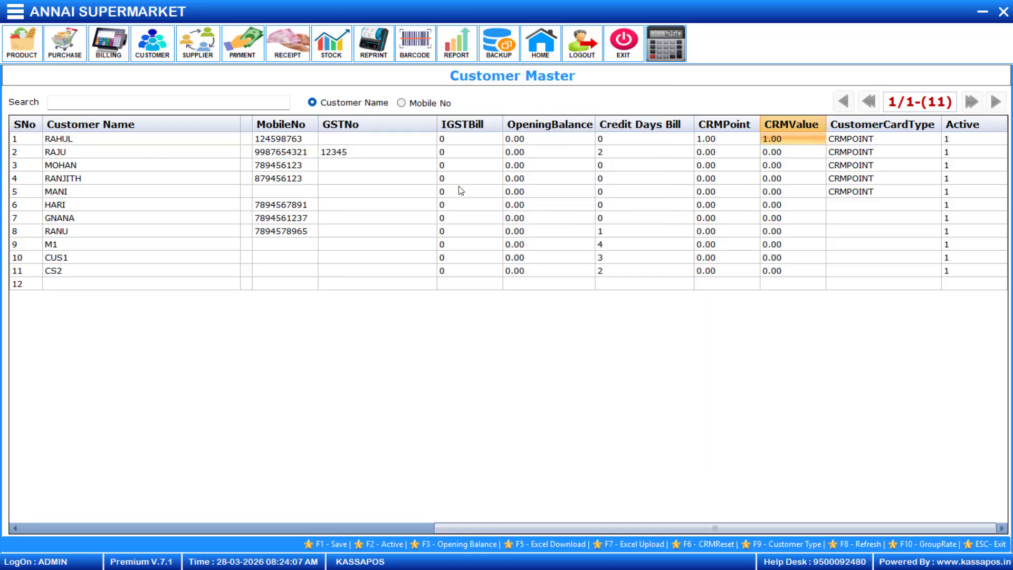
Set the first customer's CRMValue to 0 and CustomerCardType to PLATINIUM.
{"action": "left_click", "coordinate": [870, 142]}
{"action": "left_click", "coordinate": [780, 138]}
{"action": "type", "text": "0"}
{"action": "key", "text": "Return"}
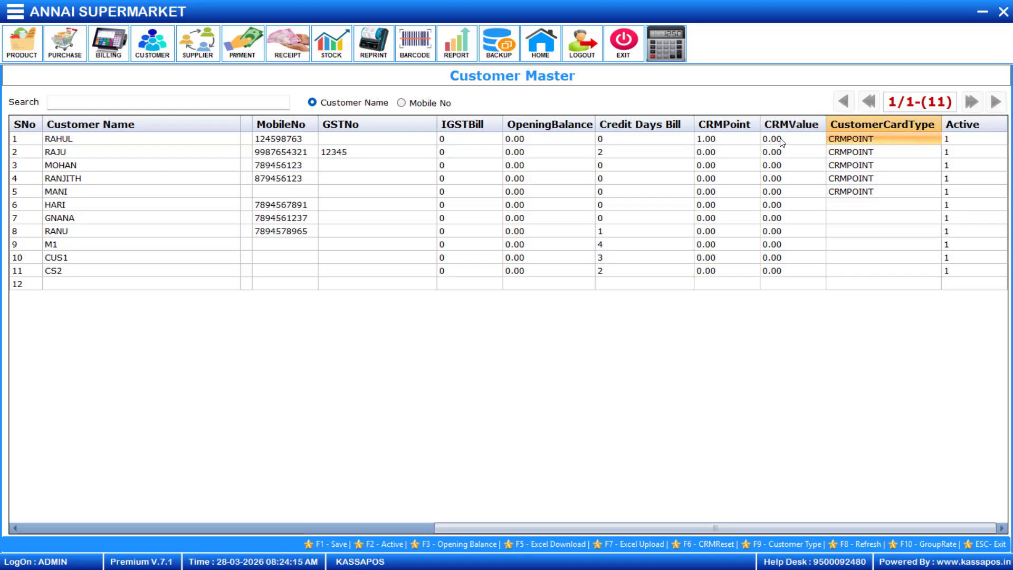
{"action": "key", "text": "Return"}
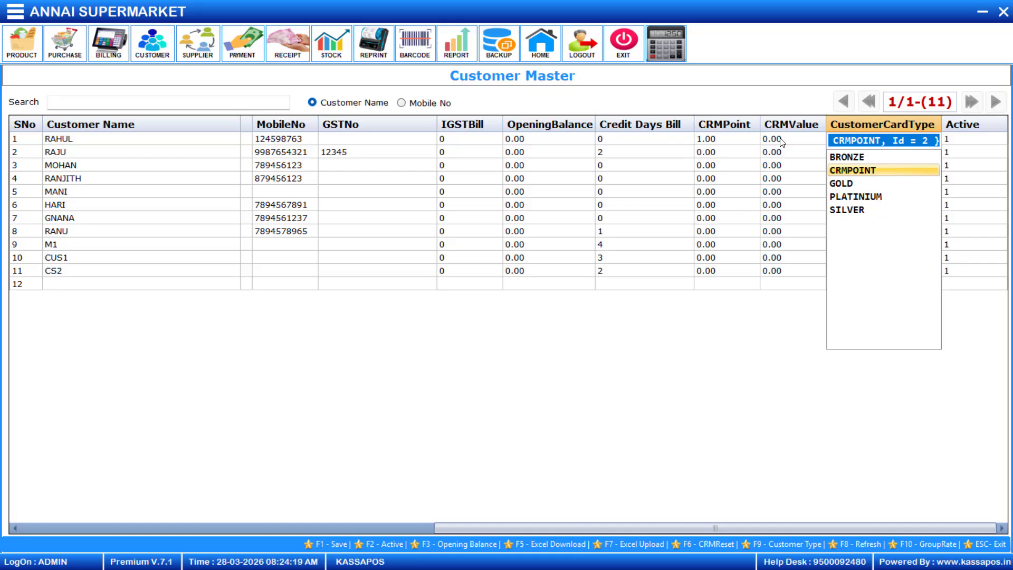
{"action": "key", "text": "Down"}
{"action": "key", "text": "Down"}
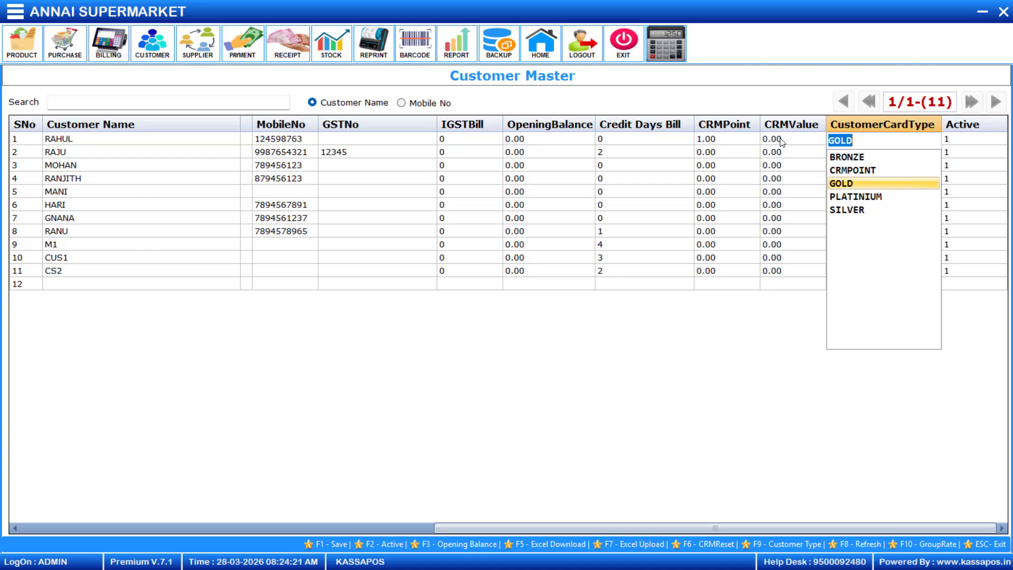
{"action": "key", "text": "Return"}
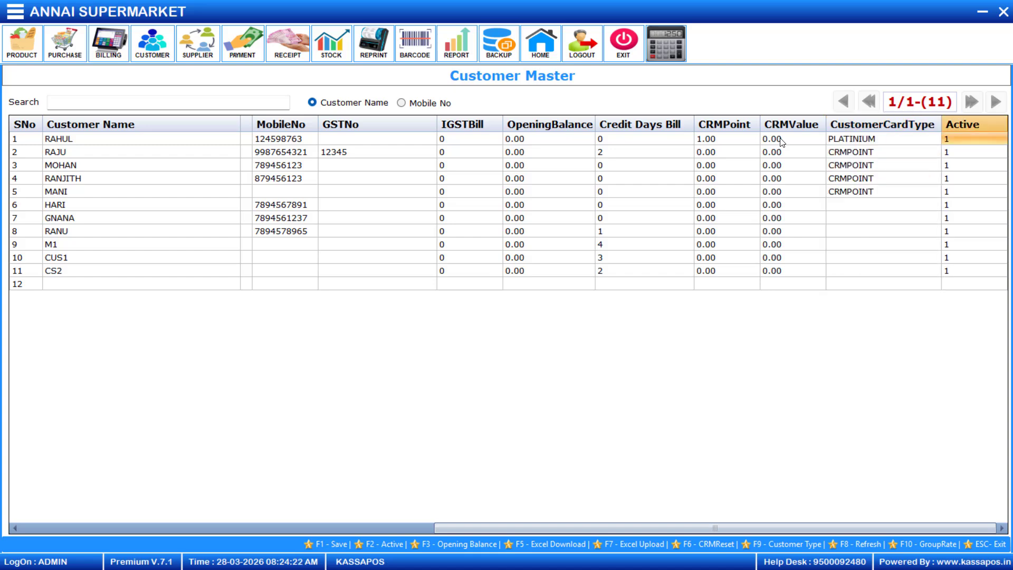
Set the second customer's CustomerCardType to GOLD.
{"action": "left_click", "coordinate": [848, 155]}
{"action": "left_click", "coordinate": [848, 155]}
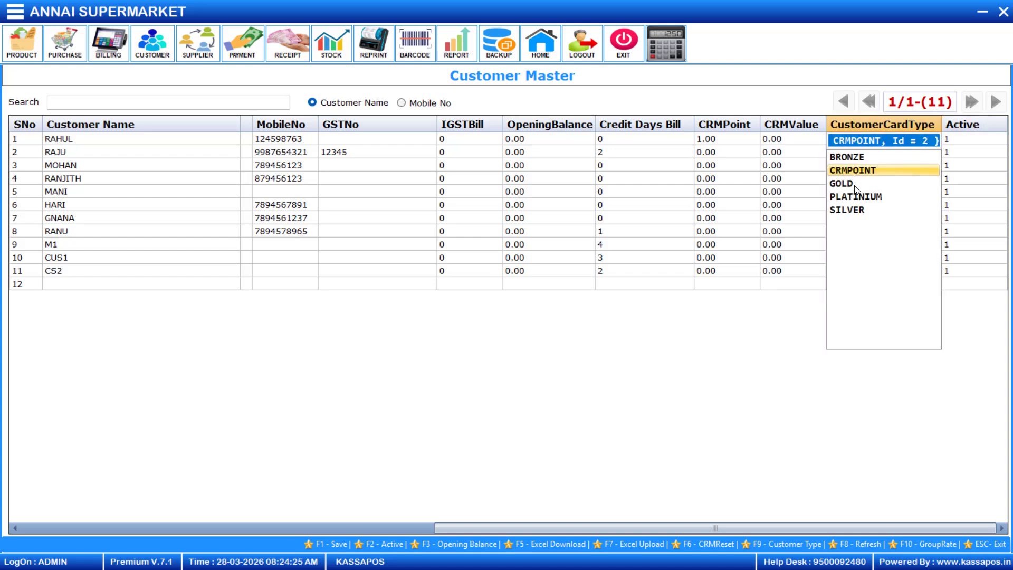
{"action": "key", "text": "Down"}
{"action": "left_click", "coordinate": [856, 185]}
{"action": "left_click", "coordinate": [857, 166]}
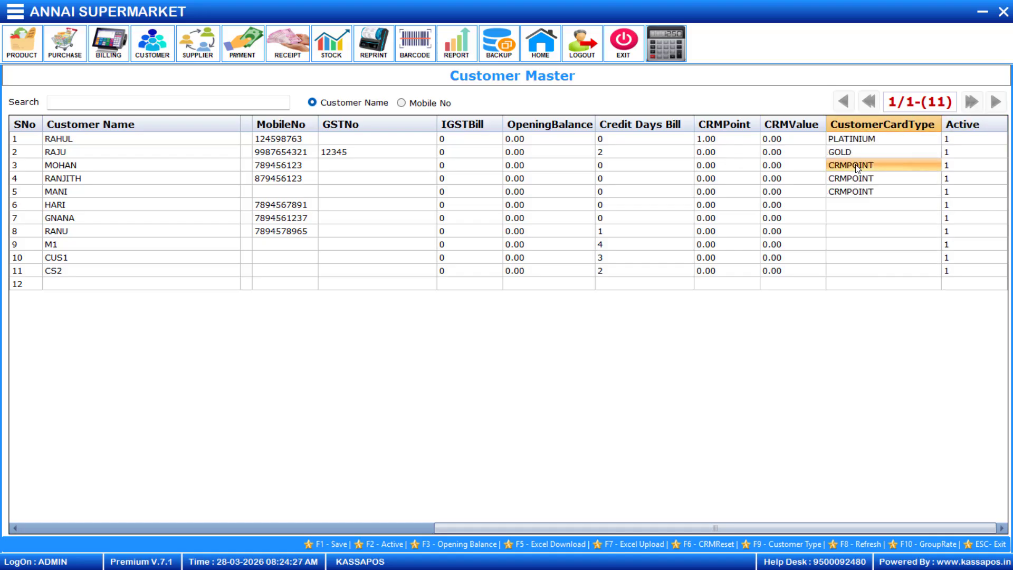
Set the third customer's CustomerCardType to SILVER and the fourth customer's to BRONZE.
{"action": "left_click", "coordinate": [857, 167]}
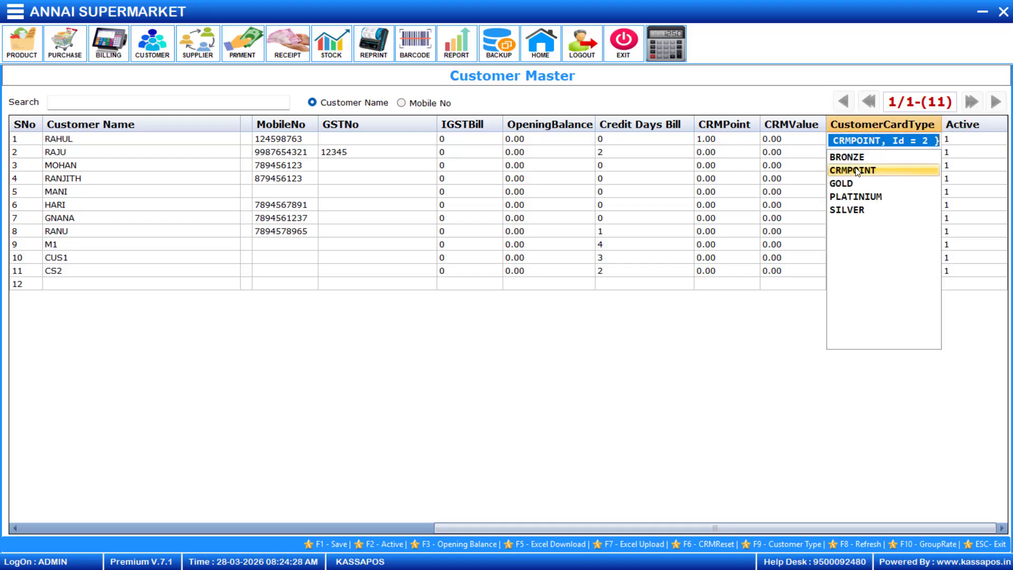
{"action": "left_click", "coordinate": [864, 210]}
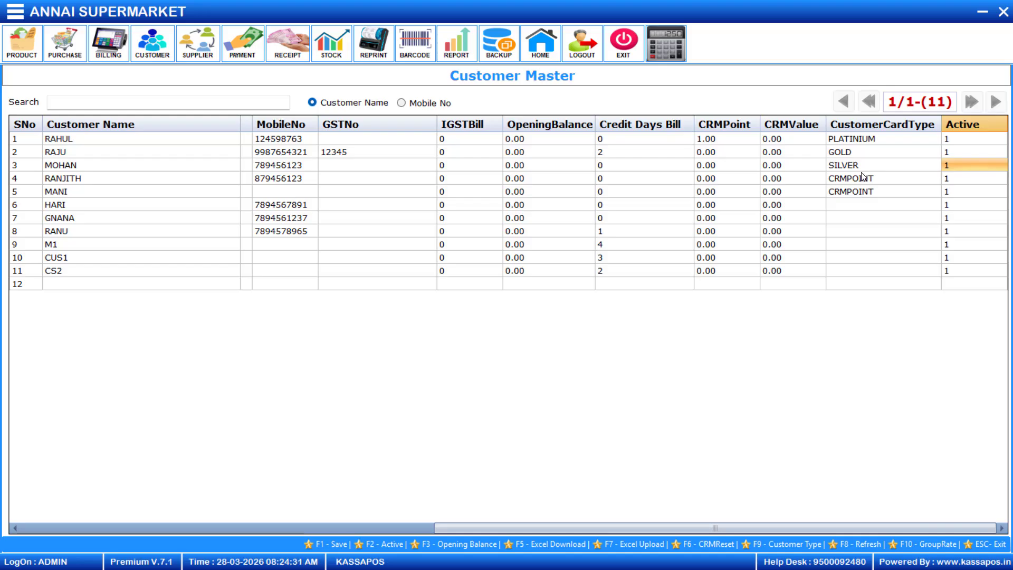
{"action": "left_click", "coordinate": [864, 181]}
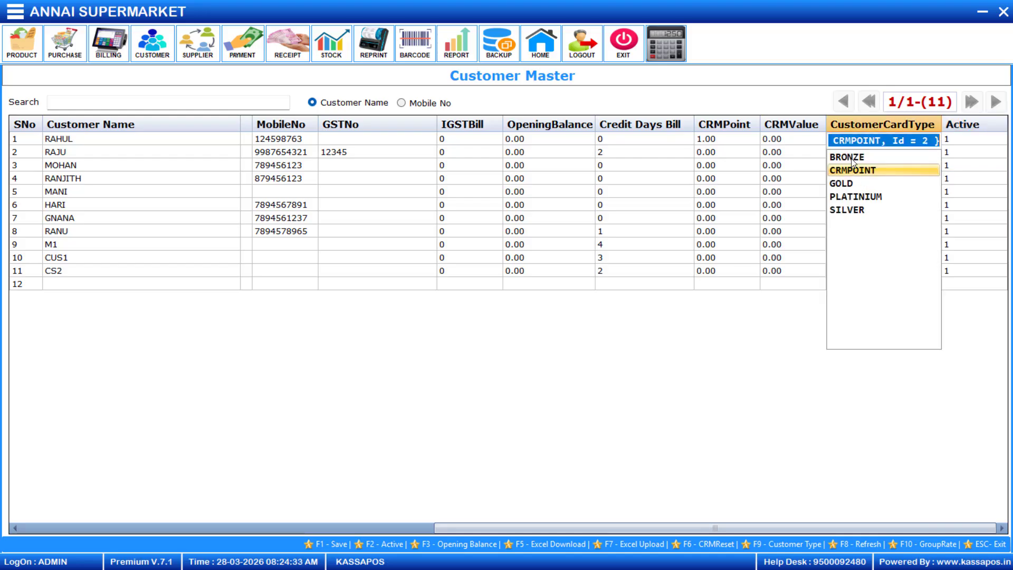
{"action": "left_click", "coordinate": [853, 158]}
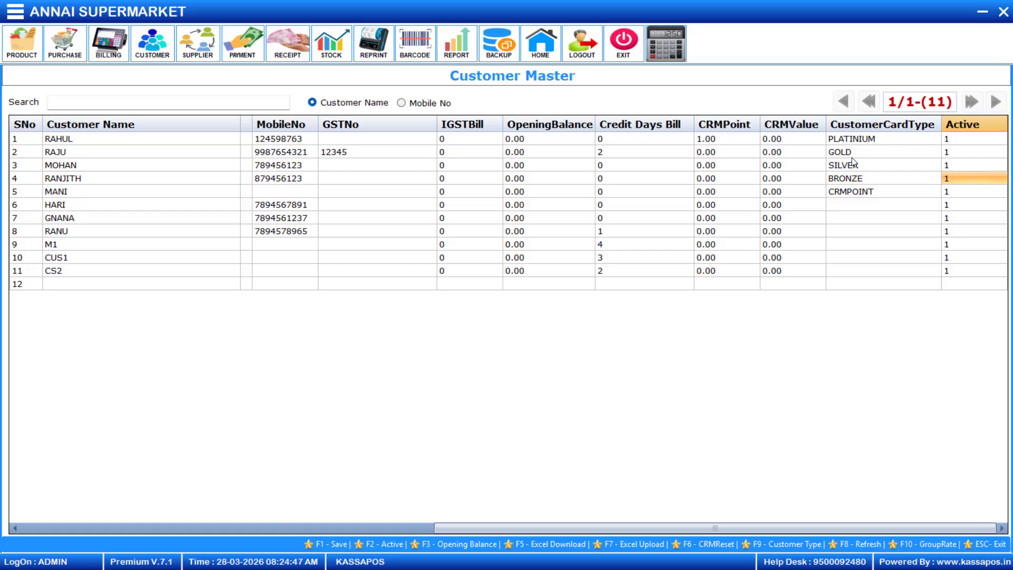
Save the updated customer details in the Customer Master.
{"action": "key", "text": "F1"}
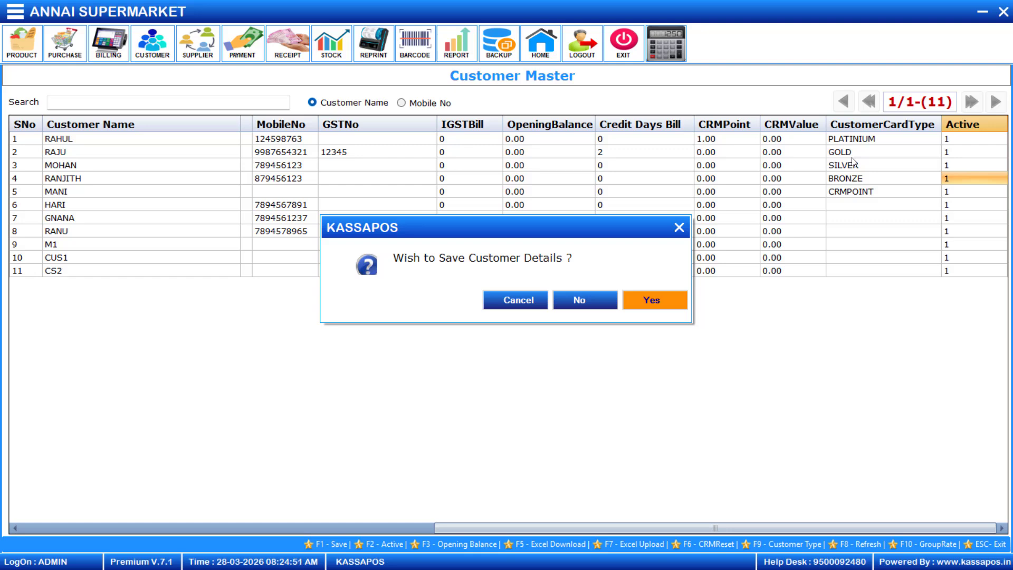
{"action": "key", "text": "Return"}
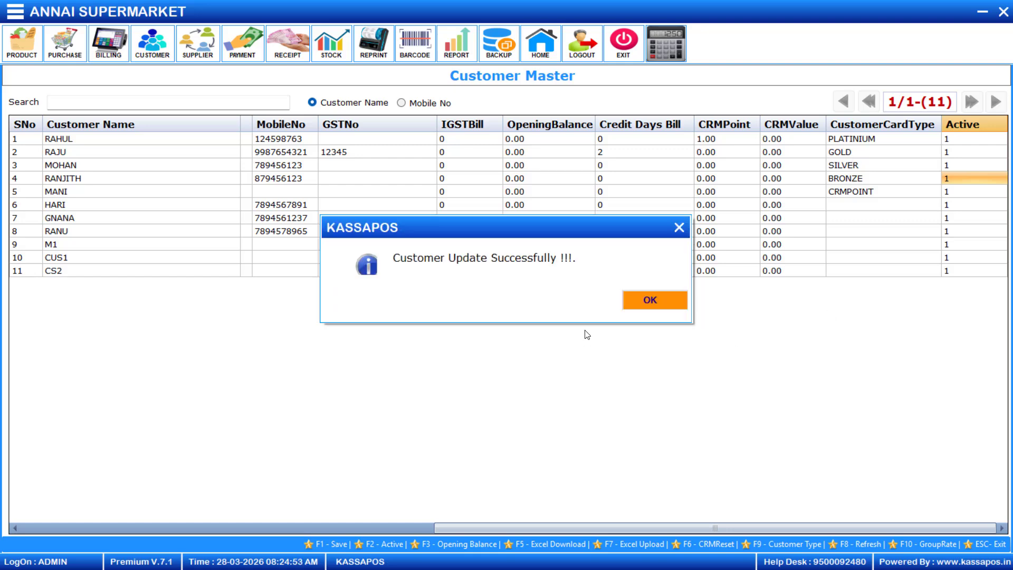
{"action": "left_click", "coordinate": [660, 299]}
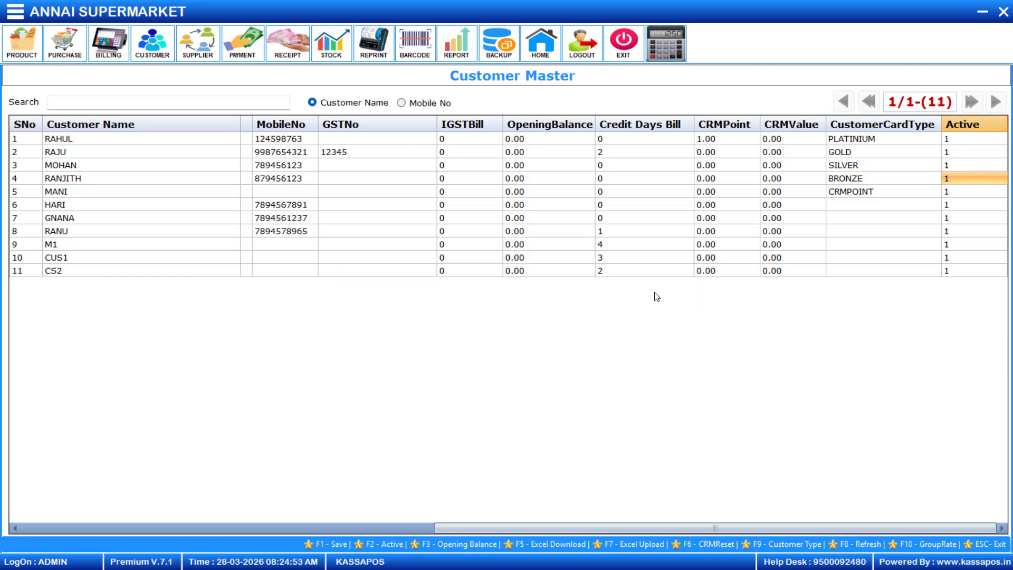
Close the Customer Master, open the billing screen and choose the PLATINIUM card customer for the bill.
{"action": "left_click", "coordinate": [1003, 12]}
{"action": "left_click", "coordinate": [128, 46]}
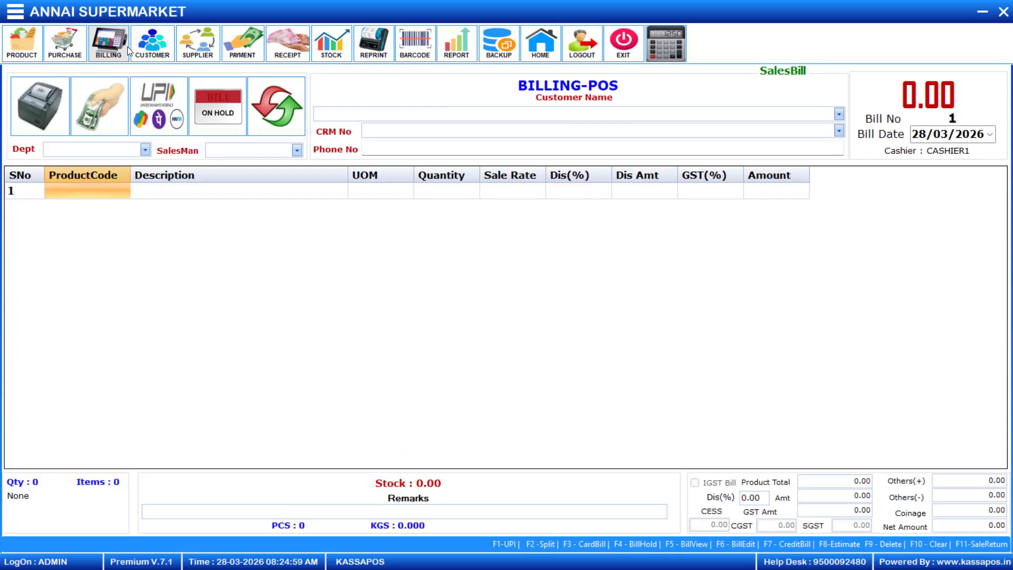
{"action": "left_click", "coordinate": [838, 114]}
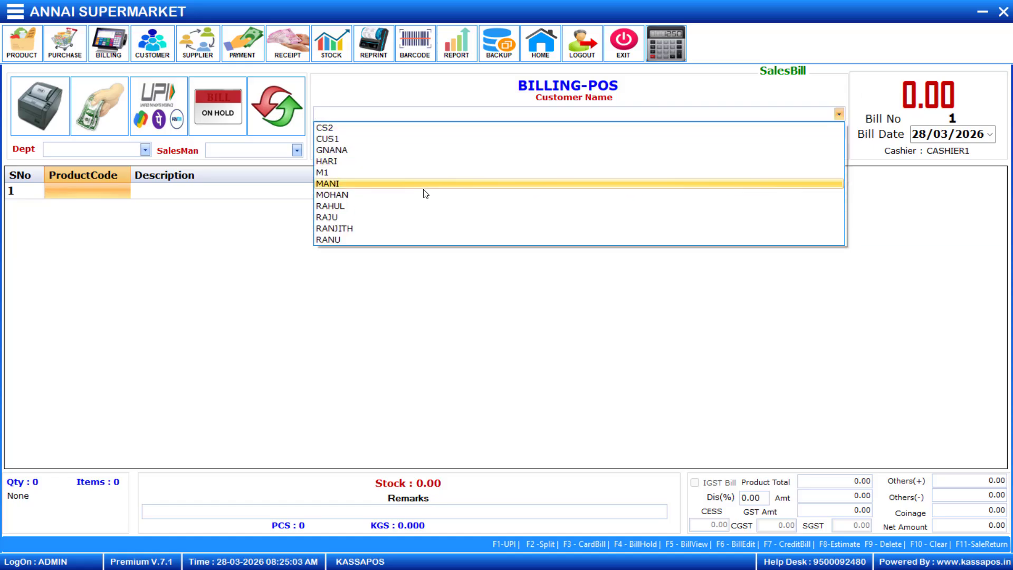
{"action": "left_click", "coordinate": [417, 206]}
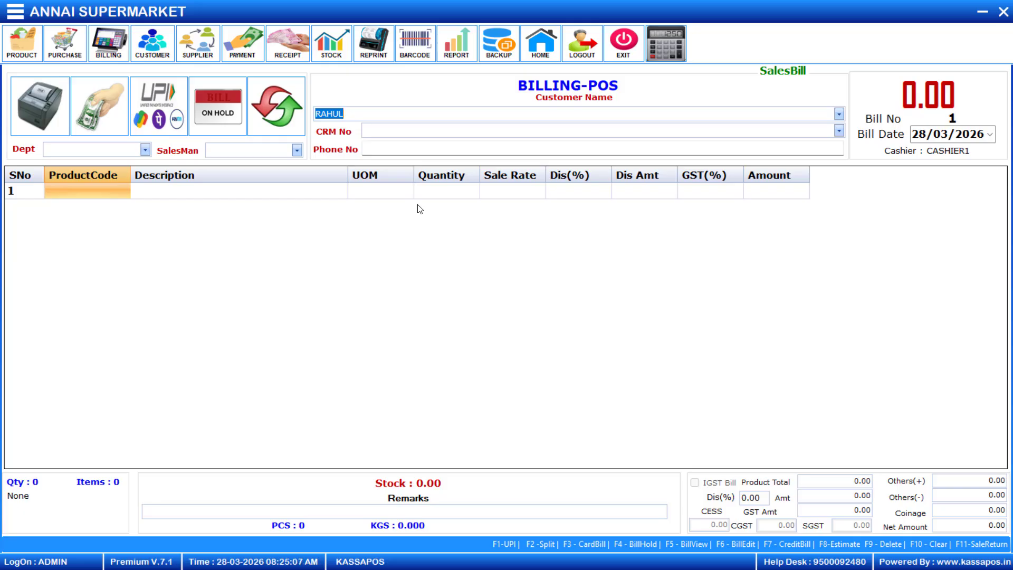
Add one SALT BULK (product code 1010) to the bill from the product list and check its line amount.
{"action": "left_click", "coordinate": [93, 194]}
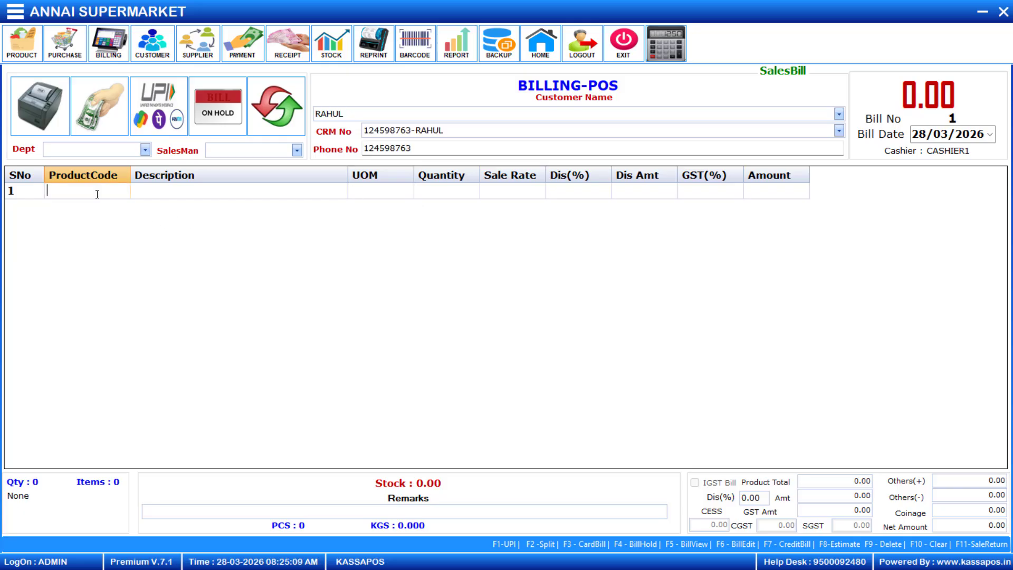
{"action": "key", "text": "Return"}
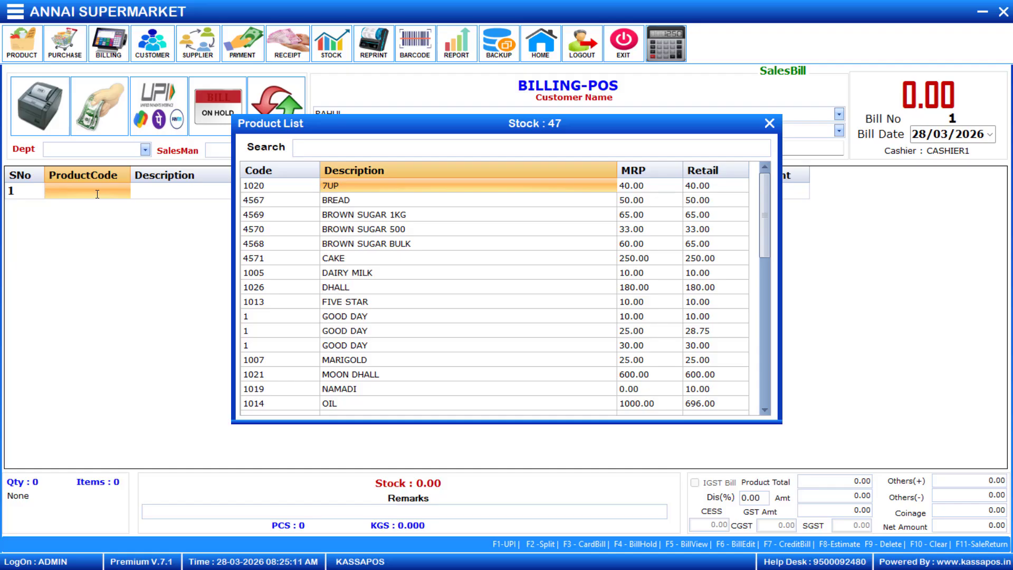
{"action": "key", "text": "Down"}
{"action": "key", "text": "Down"}
{"action": "key", "text": "Down"}
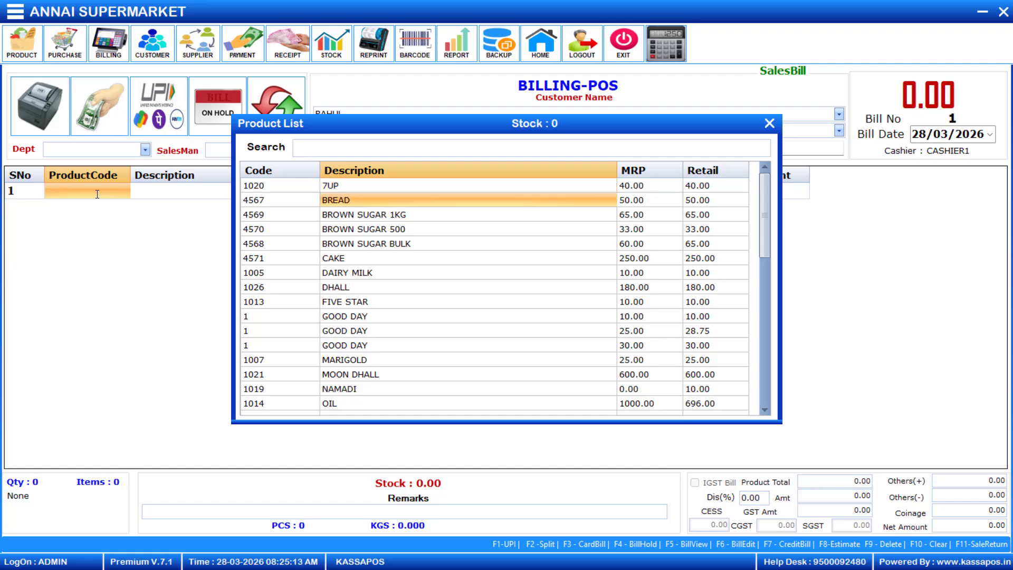
{"action": "key", "text": "Up"}
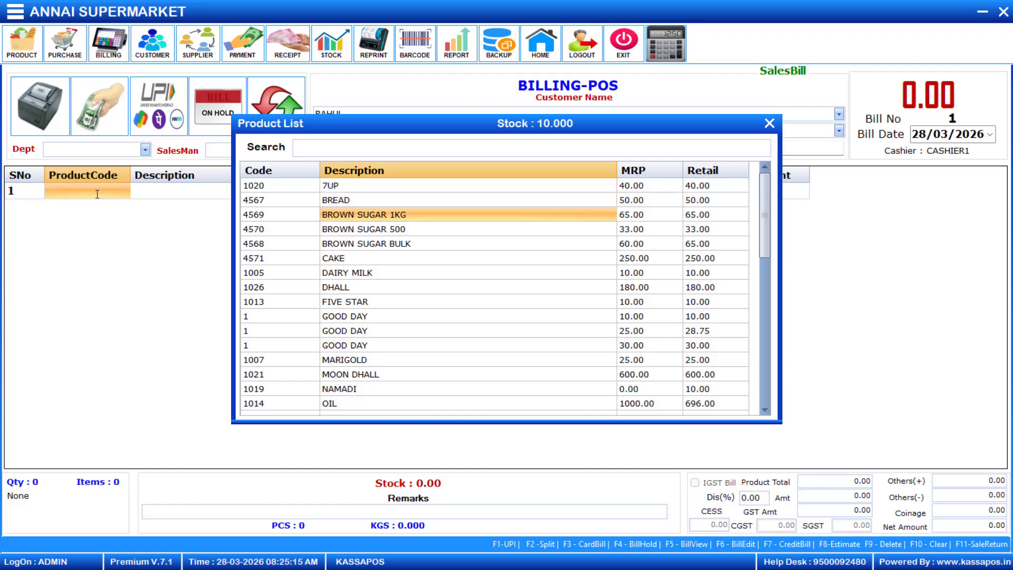
{"action": "key", "text": "Down"}
{"action": "key", "text": "Down"}
{"action": "key", "text": "Down"}
{"action": "key", "text": "Down"}
{"action": "key", "text": "Down"}
{"action": "key", "text": "Down"}
{"action": "key", "text": "Down"}
{"action": "key", "text": "Down"}
{"action": "key", "text": "Down"}
{"action": "key", "text": "Down"}
{"action": "key", "text": "Down"}
{"action": "key", "text": "Down"}
{"action": "key", "text": "Down"}
{"action": "key", "text": "Down"}
{"action": "key", "text": "Down"}
{"action": "key", "text": "Down"}
{"action": "key", "text": "Down"}
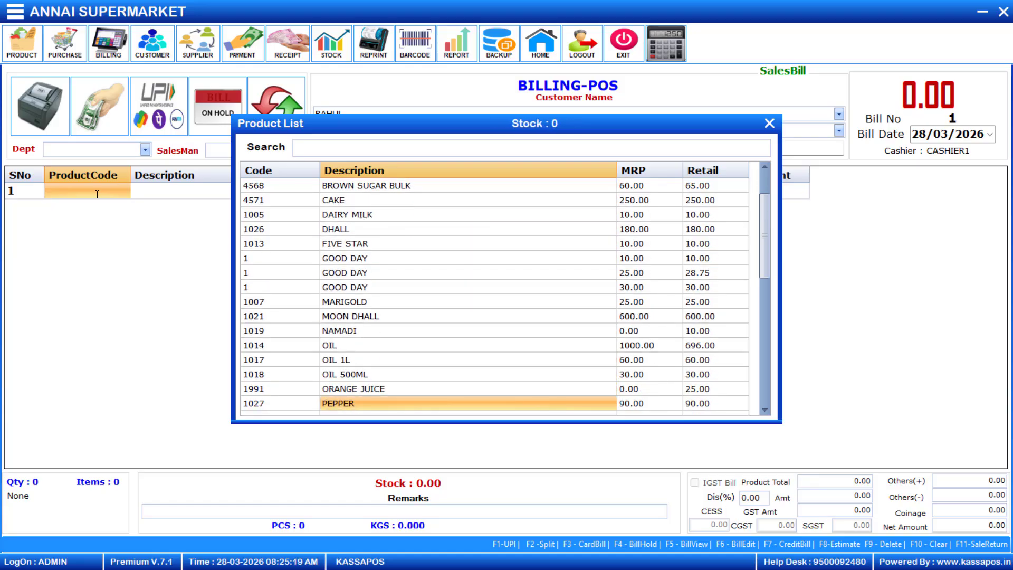
{"action": "key", "text": "Up"}
{"action": "key", "text": "Up"}
{"action": "key", "text": "Up"}
{"action": "key", "text": "Down"}
{"action": "key", "text": "Down"}
{"action": "key", "text": "Down"}
{"action": "key", "text": "Down"}
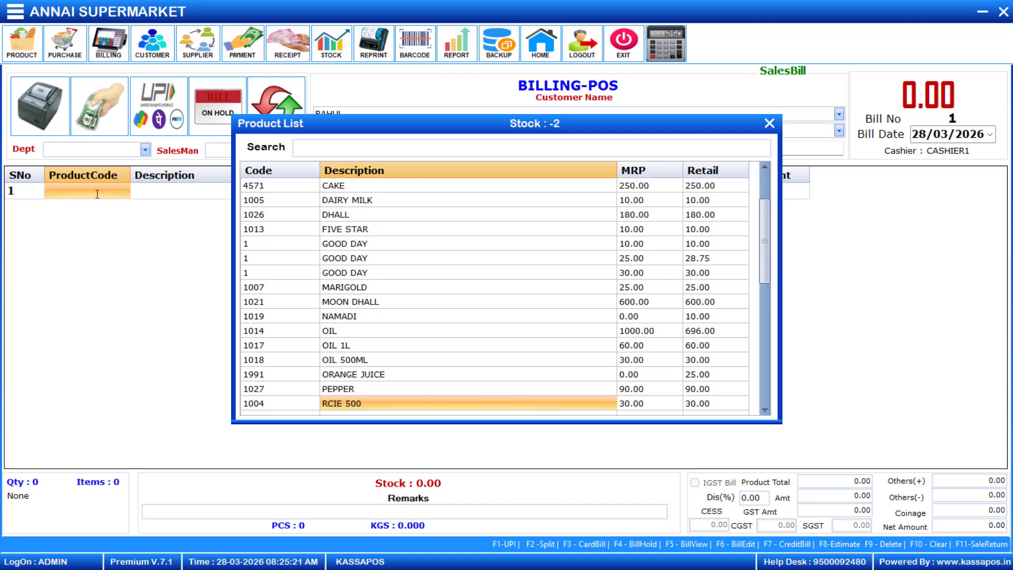
{"action": "key", "text": "Down"}
{"action": "key", "text": "Down"}
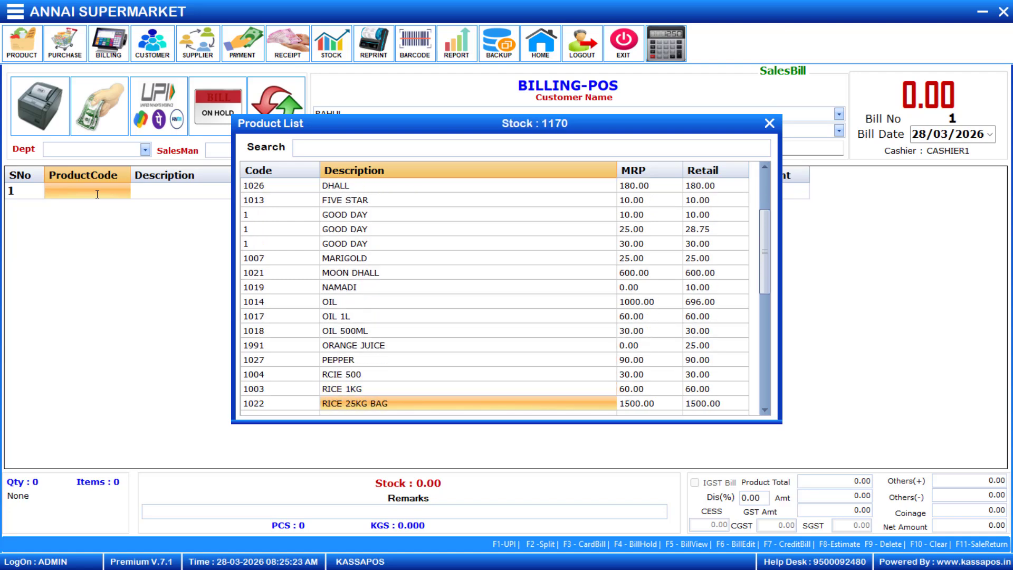
{"action": "key", "text": "Down"}
{"action": "key", "text": "Up"}
{"action": "key", "text": "Up"}
{"action": "key", "text": "Up"}
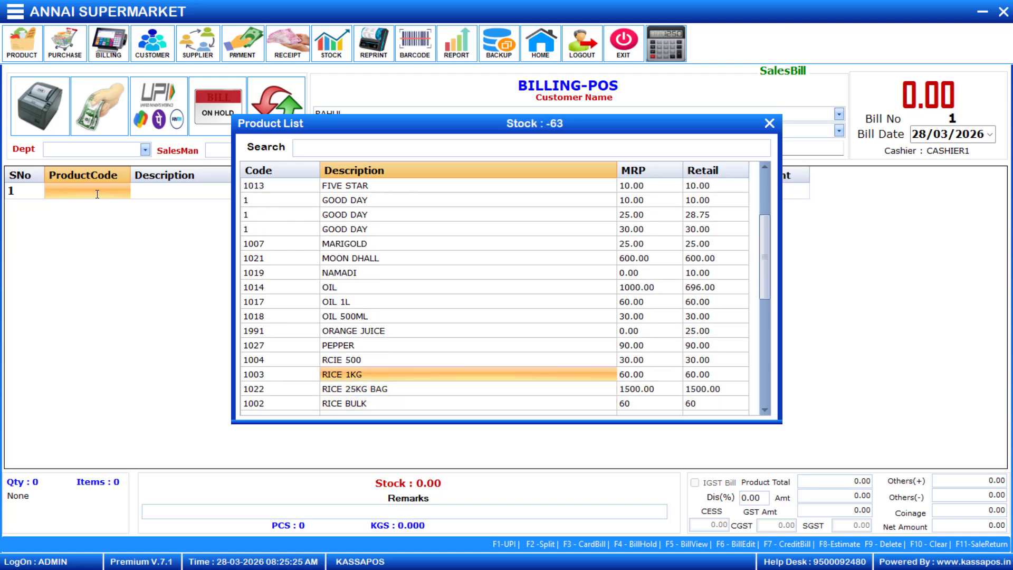
{"action": "key", "text": "Down"}
{"action": "key", "text": "Down"}
{"action": "key", "text": "Down"}
{"action": "key", "text": "Down"}
{"action": "key", "text": "Down"}
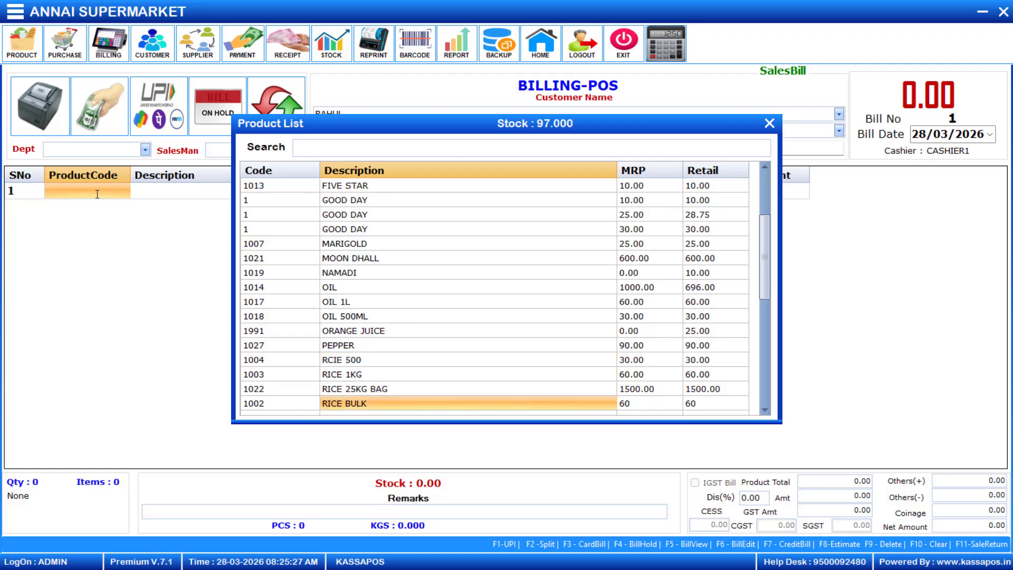
{"action": "key", "text": "Down"}
{"action": "key", "text": "Down"}
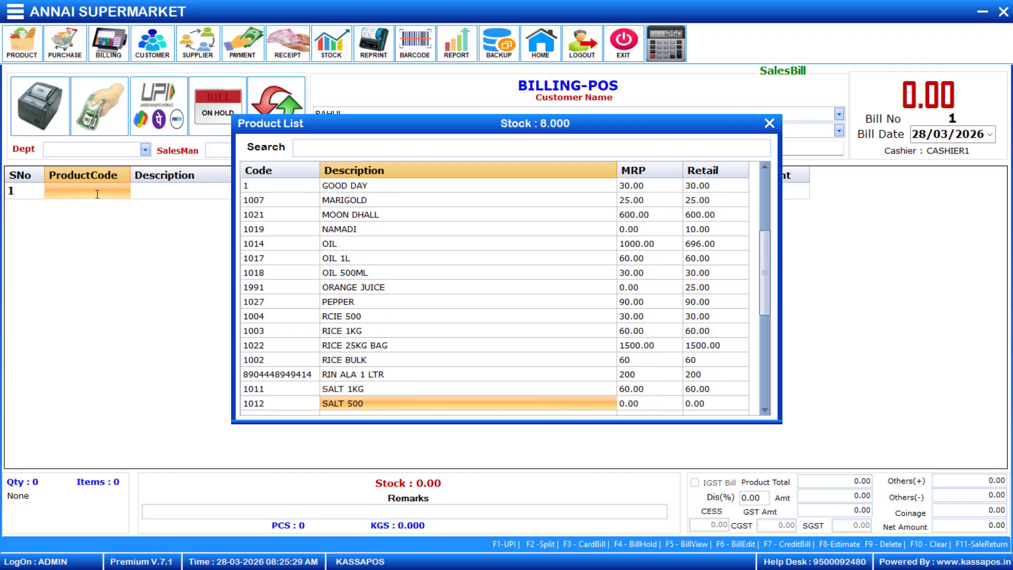
{"action": "key", "text": "Return"}
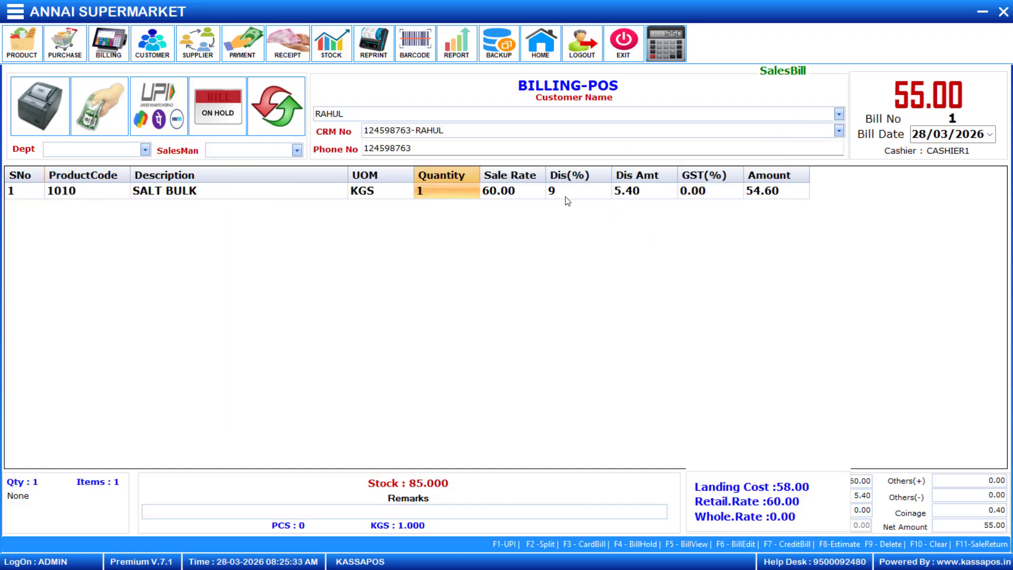
{"action": "left_click", "coordinate": [761, 193]}
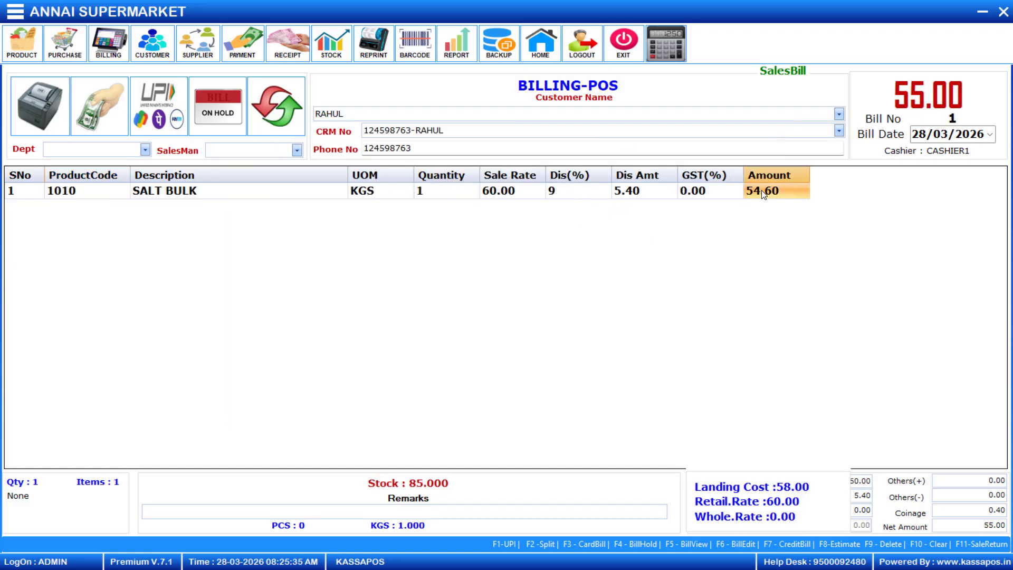
Add one DAIRY MILK (product code 1005) from the product list as the second bill line.
{"action": "key", "text": "Return"}
{"action": "key", "text": "Return"}
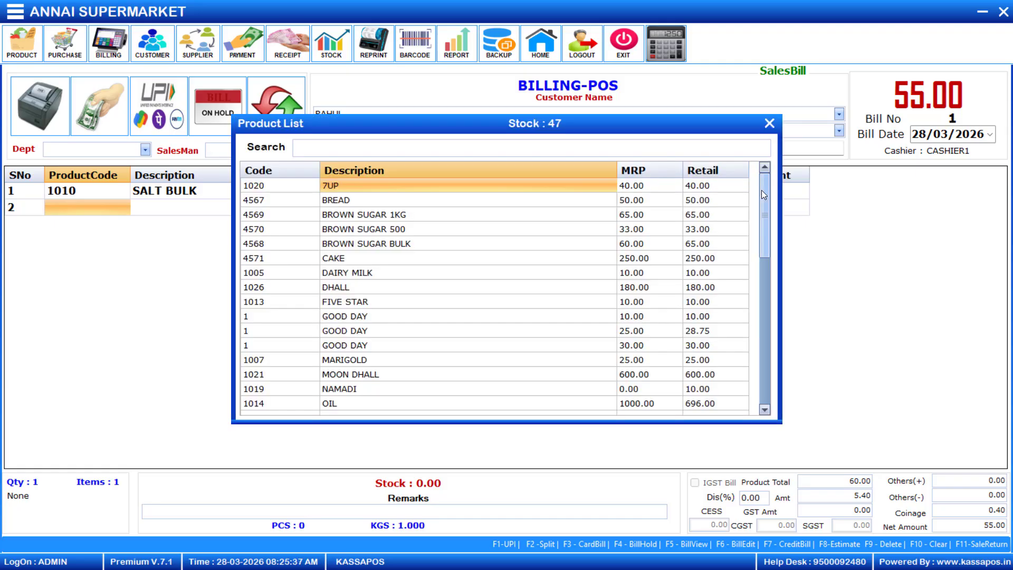
{"action": "key", "text": "Down"}
{"action": "key", "text": "Down"}
{"action": "key", "text": "Down"}
{"action": "key", "text": "Down"}
{"action": "key", "text": "Down"}
{"action": "key", "text": "Down"}
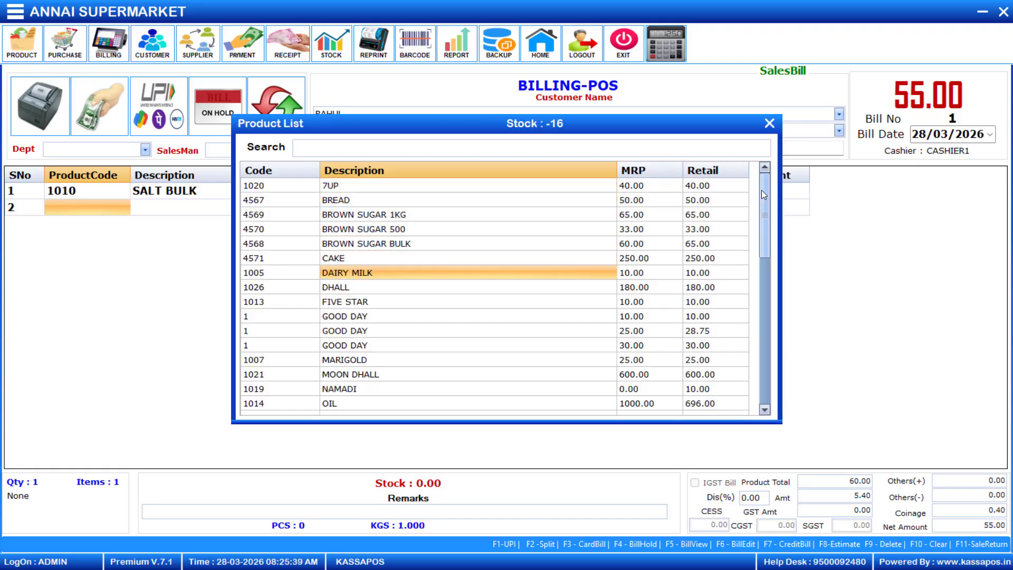
{"action": "key", "text": "Return"}
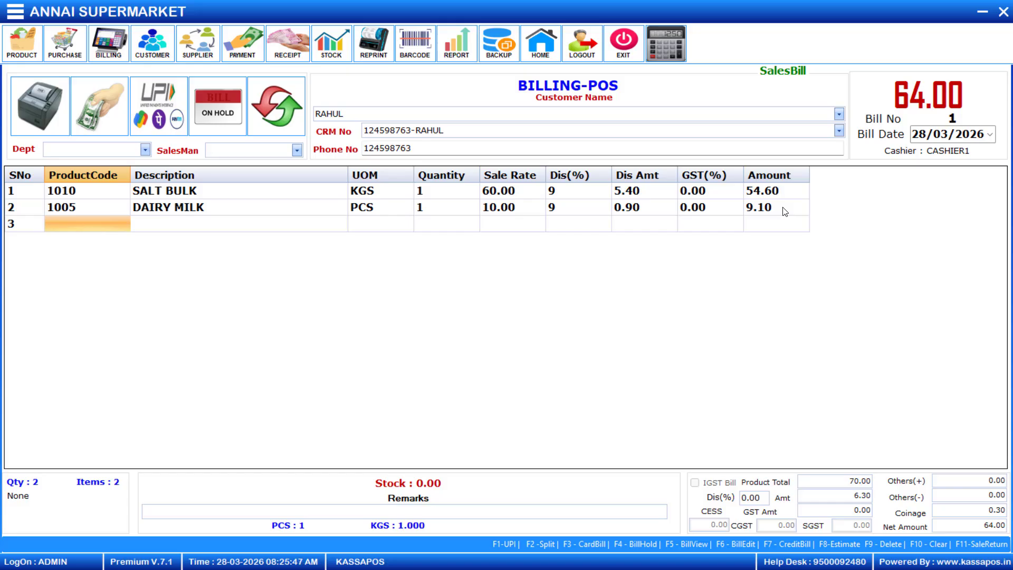
Change the bill's customer to the GOLD card holder and re-enter the SALT BULK and DAIRY MILK codes to reapply the discount.
{"action": "left_click", "coordinate": [839, 114]}
{"action": "left_click", "coordinate": [373, 217]}
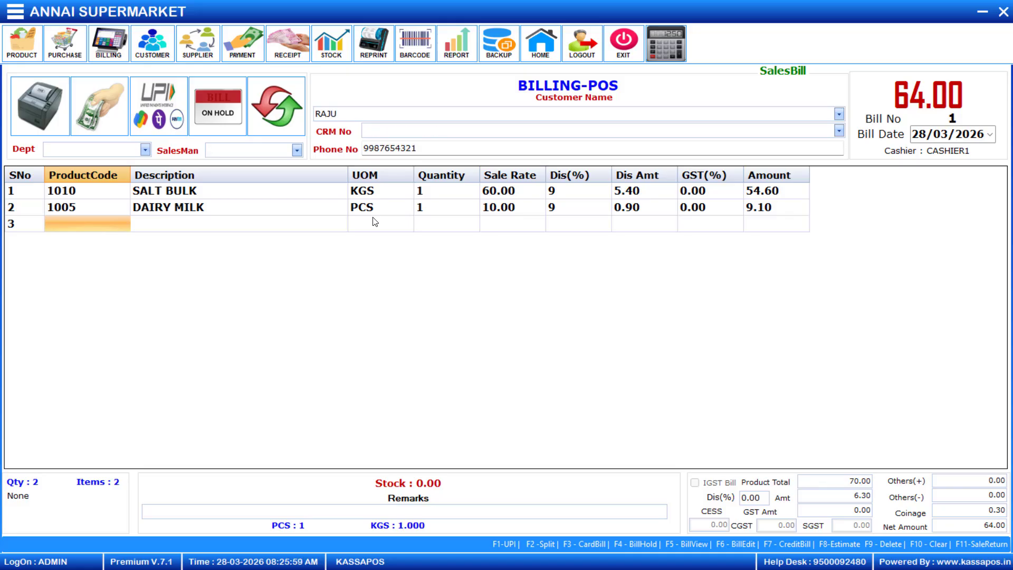
{"action": "left_click", "coordinate": [109, 192]}
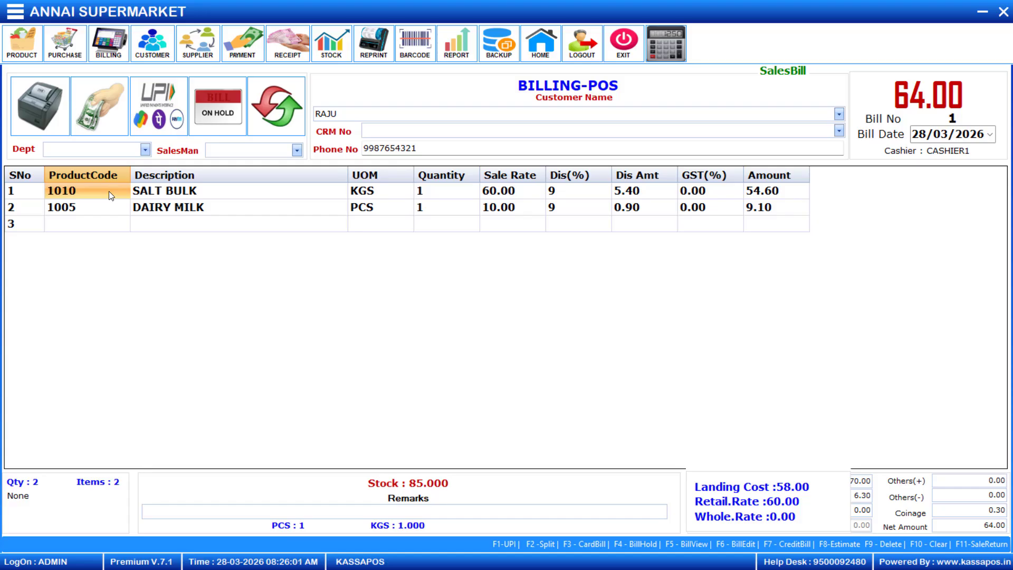
{"action": "key", "text": "Return"}
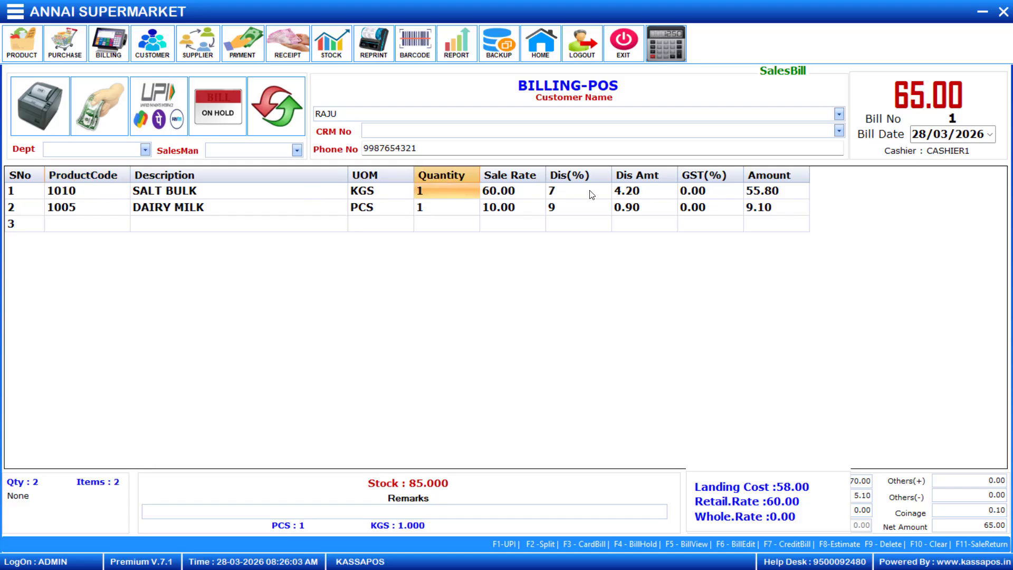
{"action": "left_click", "coordinate": [84, 207]}
{"action": "key", "text": "Down"}
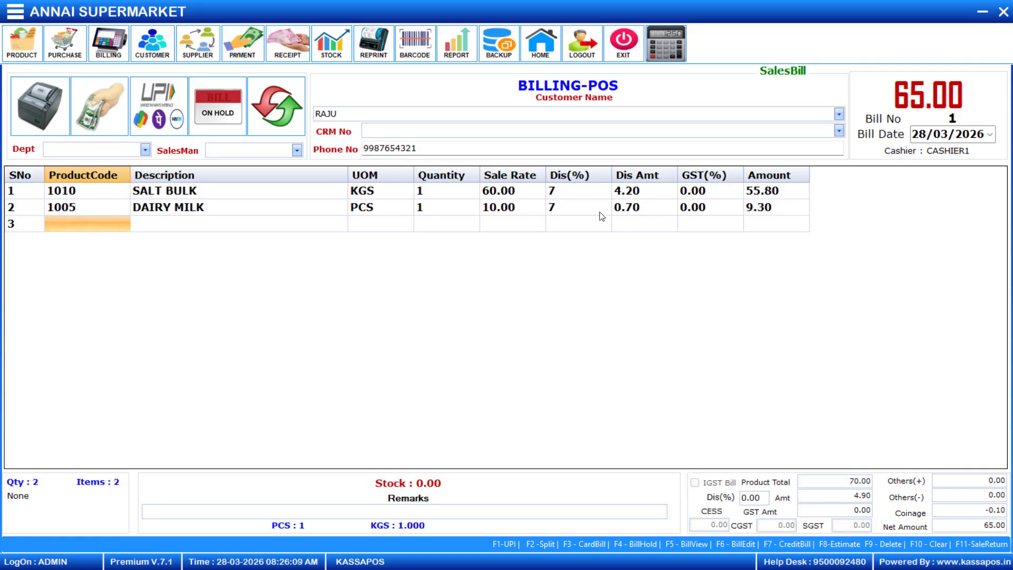
Change the bill's customer to the SILVER card holder and re-enter the SALT BULK code to reapply the discount.
{"action": "left_click", "coordinate": [838, 114]}
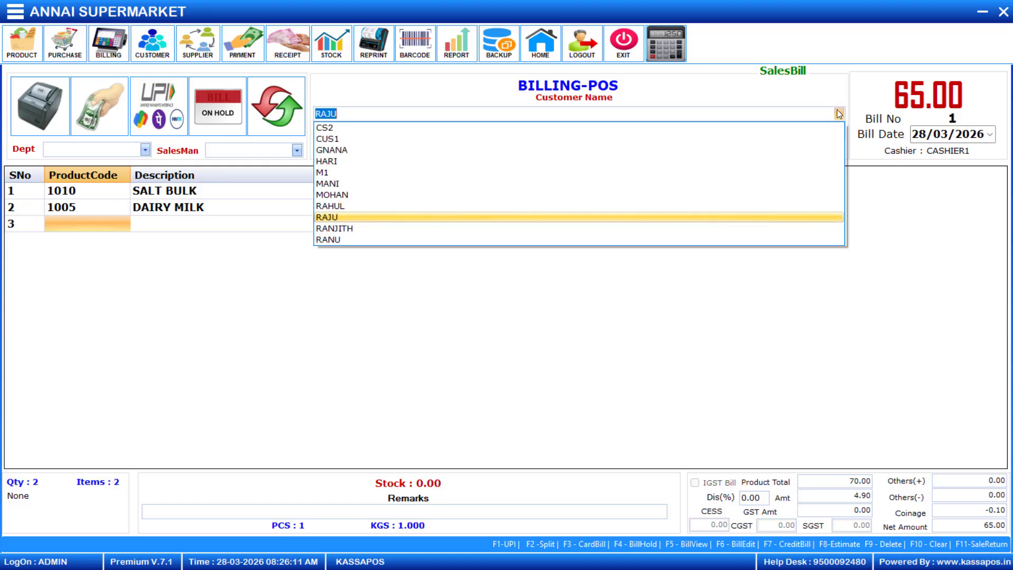
{"action": "left_click", "coordinate": [388, 195]}
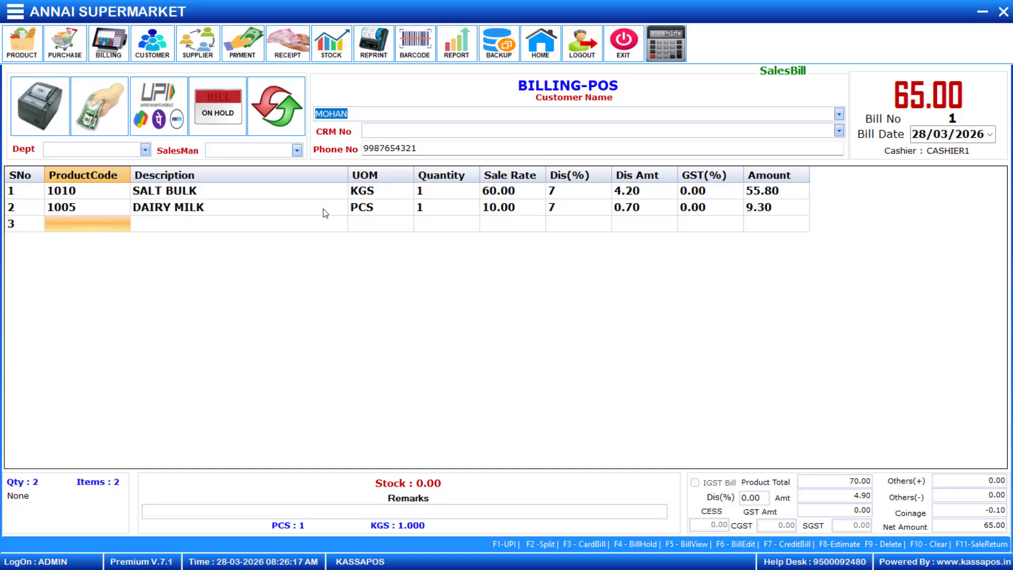
{"action": "key", "text": "Return"}
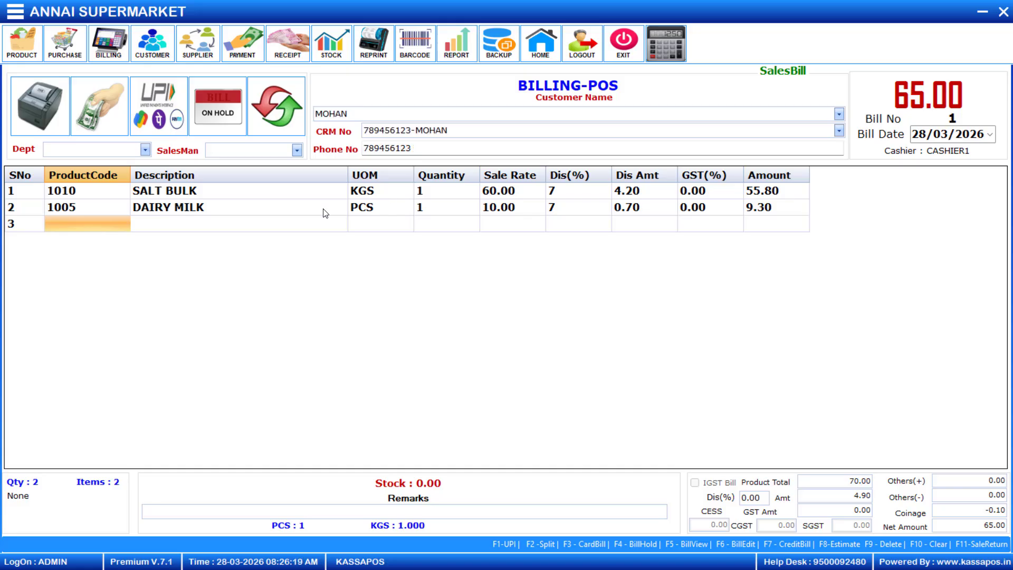
{"action": "left_click", "coordinate": [97, 193]}
{"action": "key", "text": "Return"}
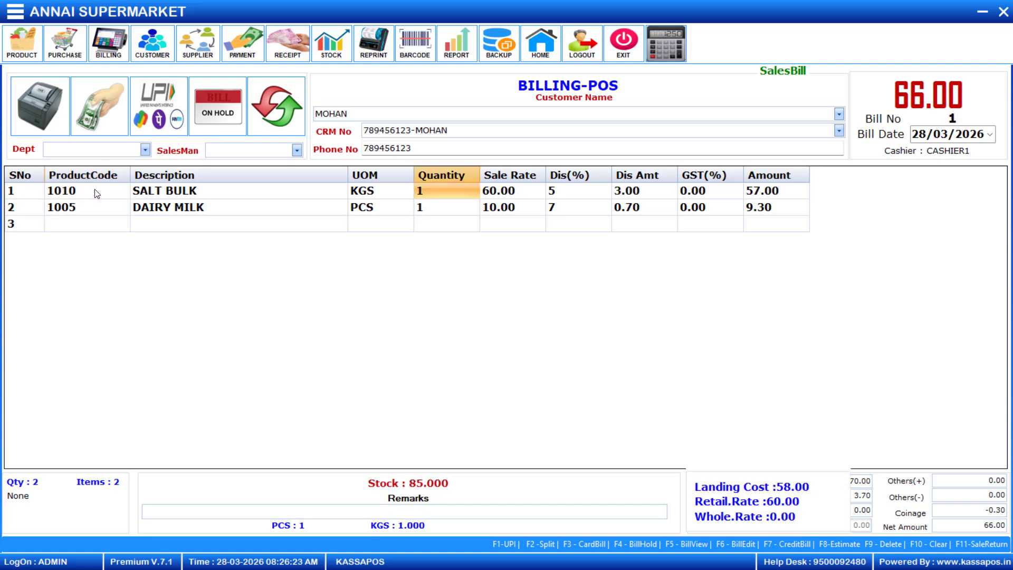
Change the bill's customer to the BRONZE card holder and re-enter the DAIRY MILK code to reapply the discount.
{"action": "left_click", "coordinate": [839, 115]}
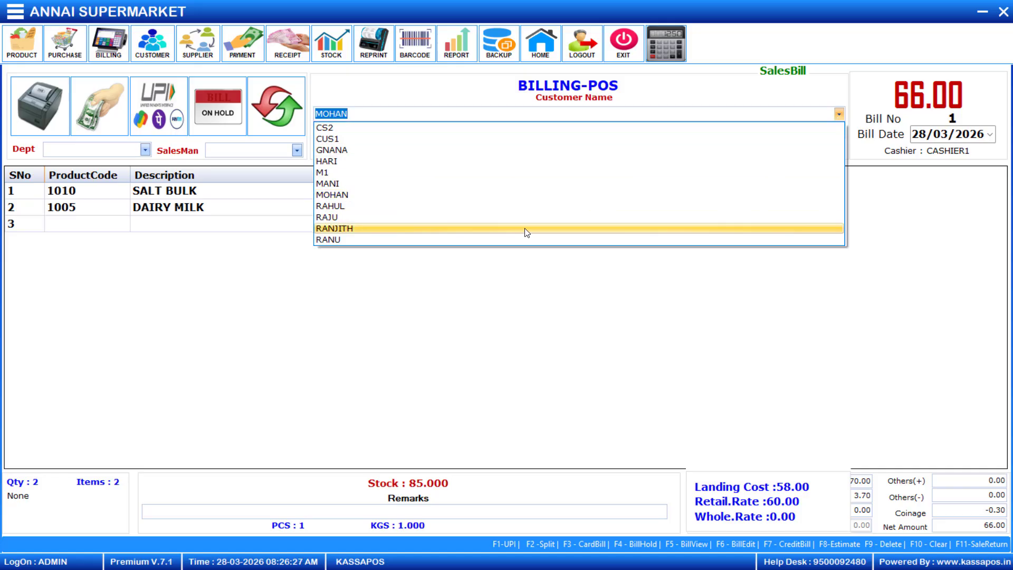
{"action": "left_click", "coordinate": [525, 232]}
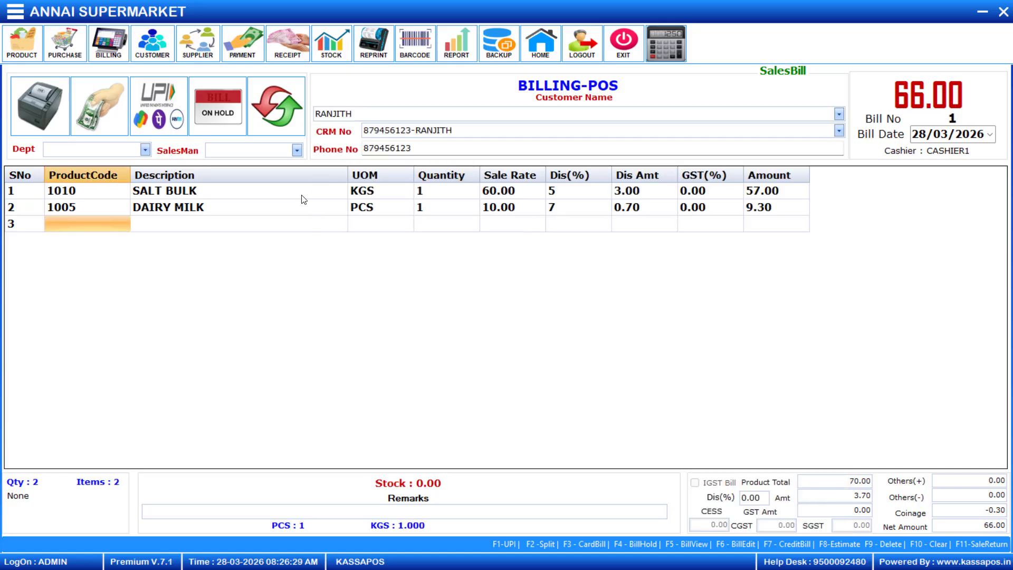
{"action": "left_click", "coordinate": [79, 207]}
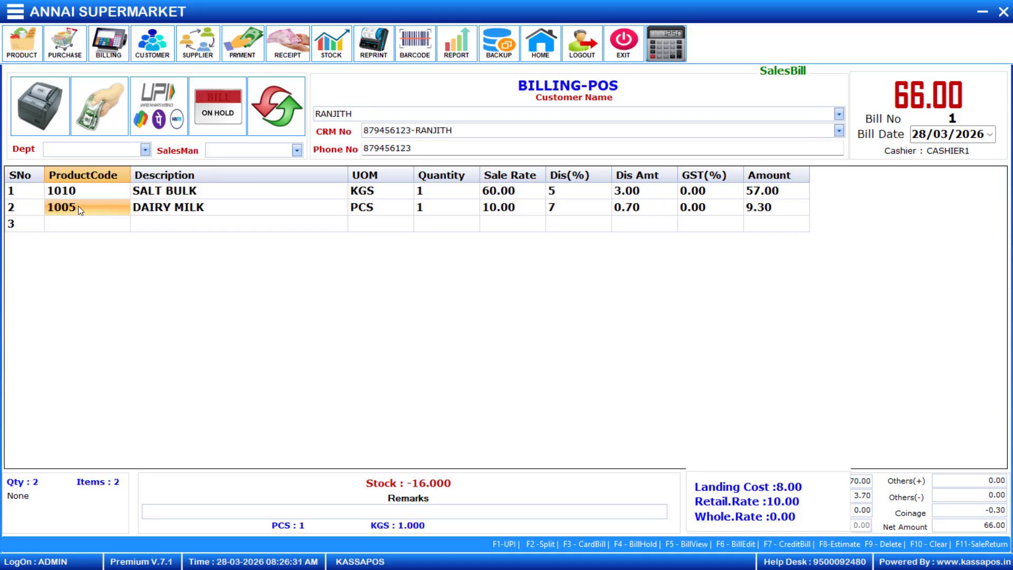
{"action": "key", "text": "Return"}
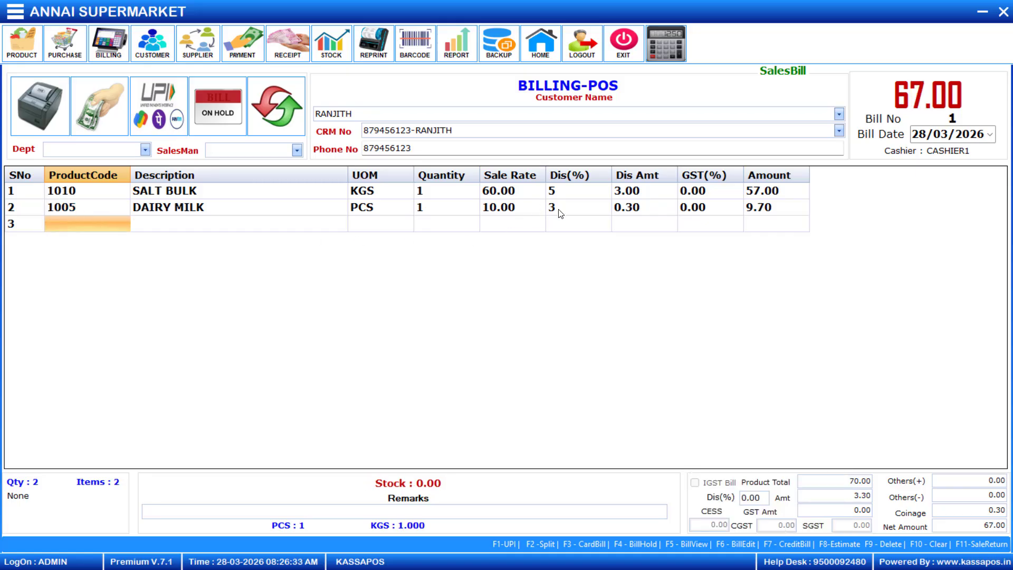